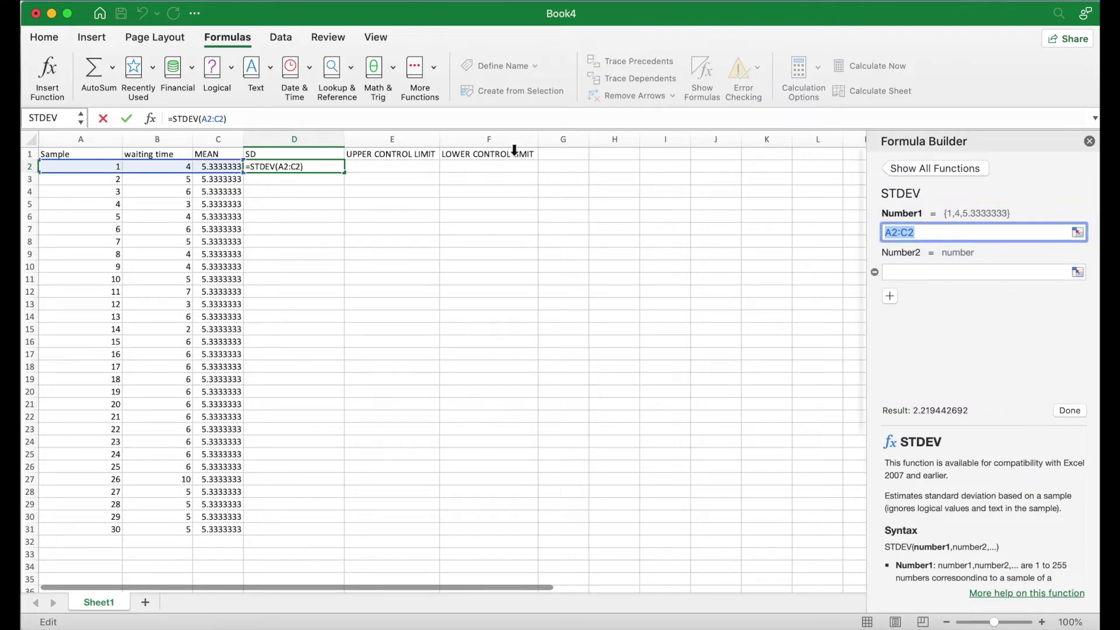
Set the STDEV range in cell D2 to the waiting times B2:B31 and complete the formula
click(163, 187)
drag(164, 175, 165, 534)
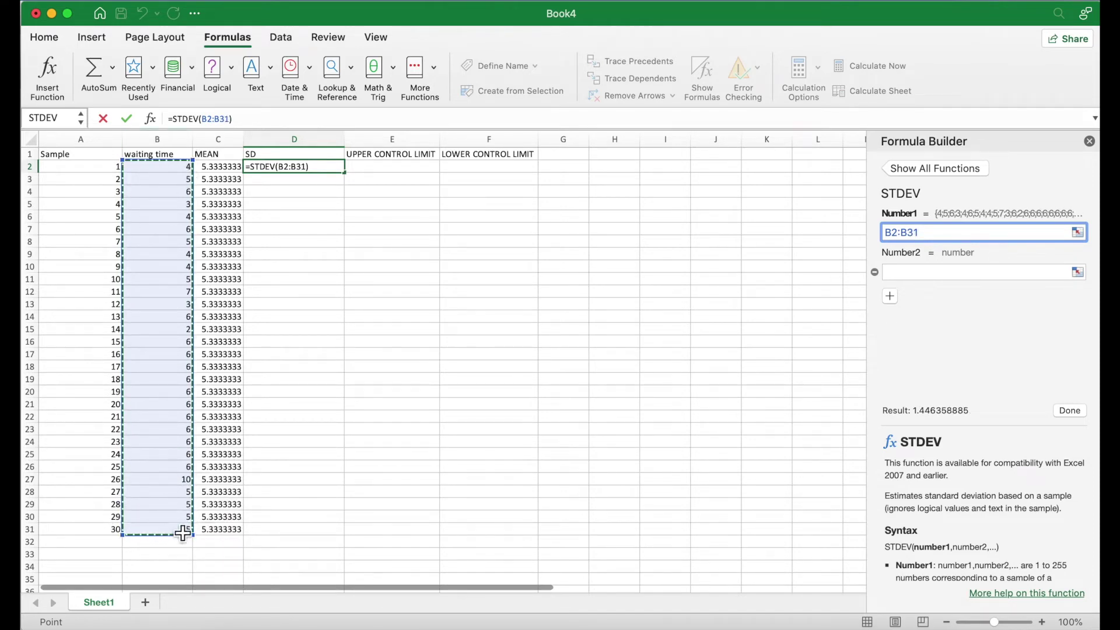
click(1073, 411)
click(435, 241)
click(329, 191)
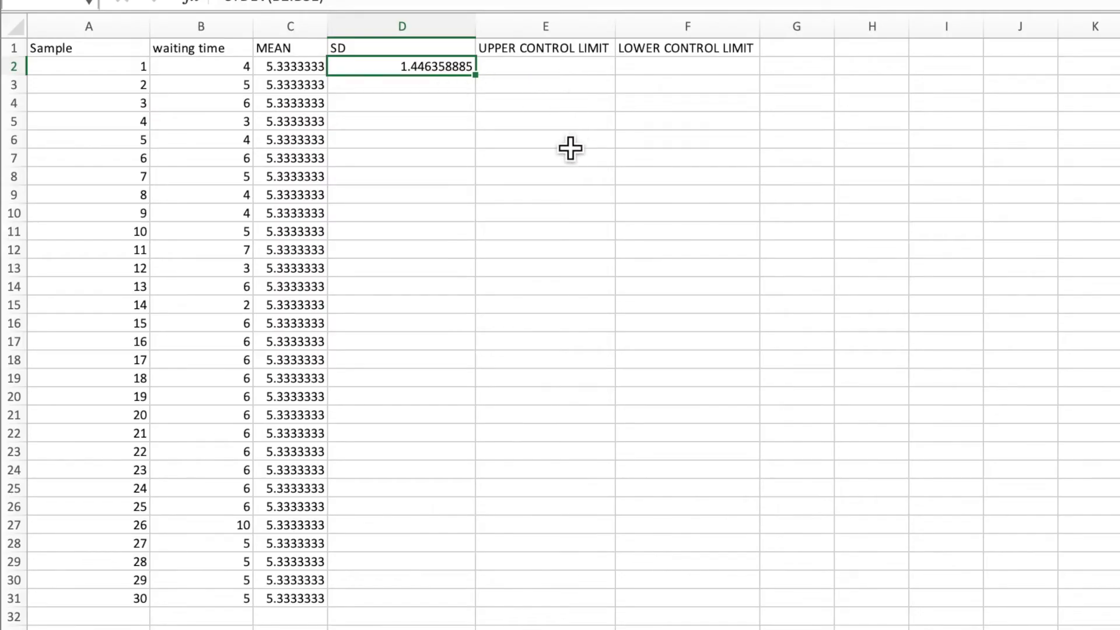
click(409, 242)
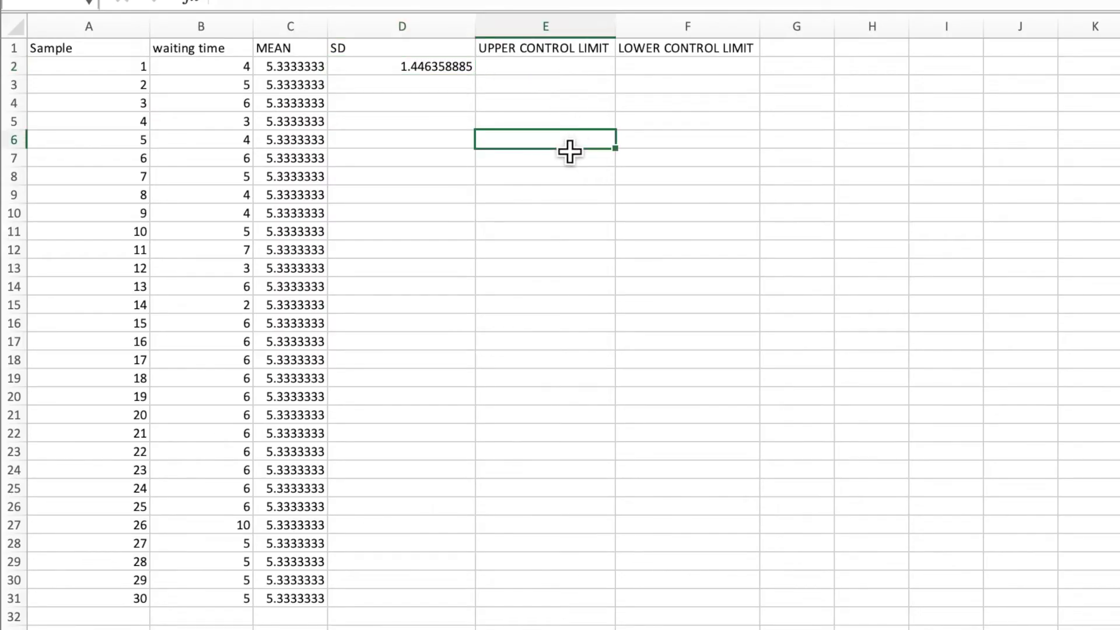
click(384, 55)
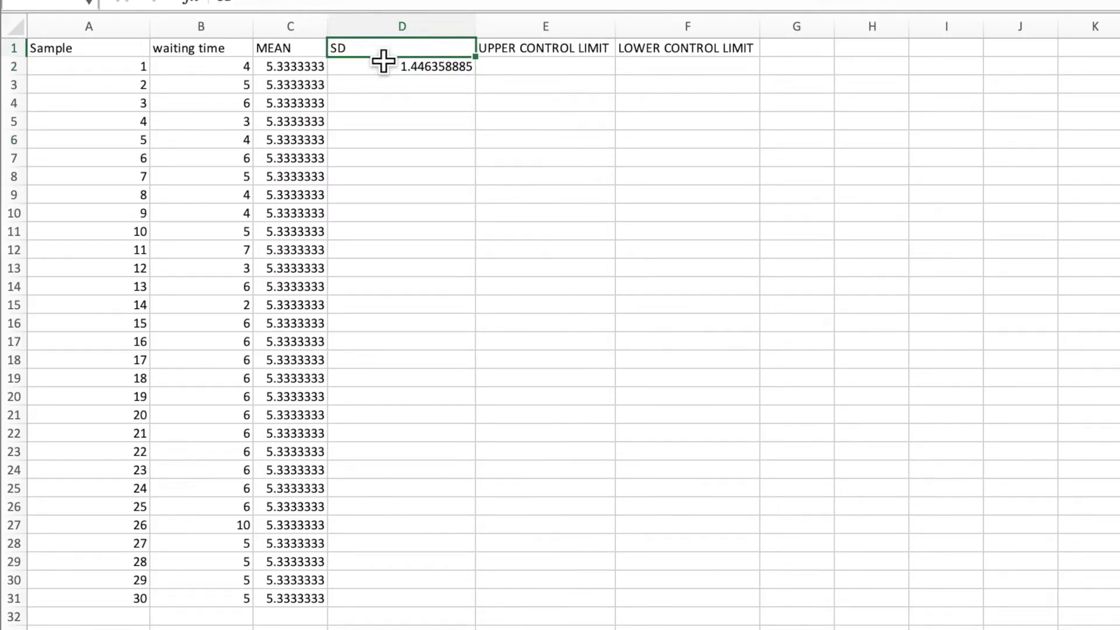
click(535, 54)
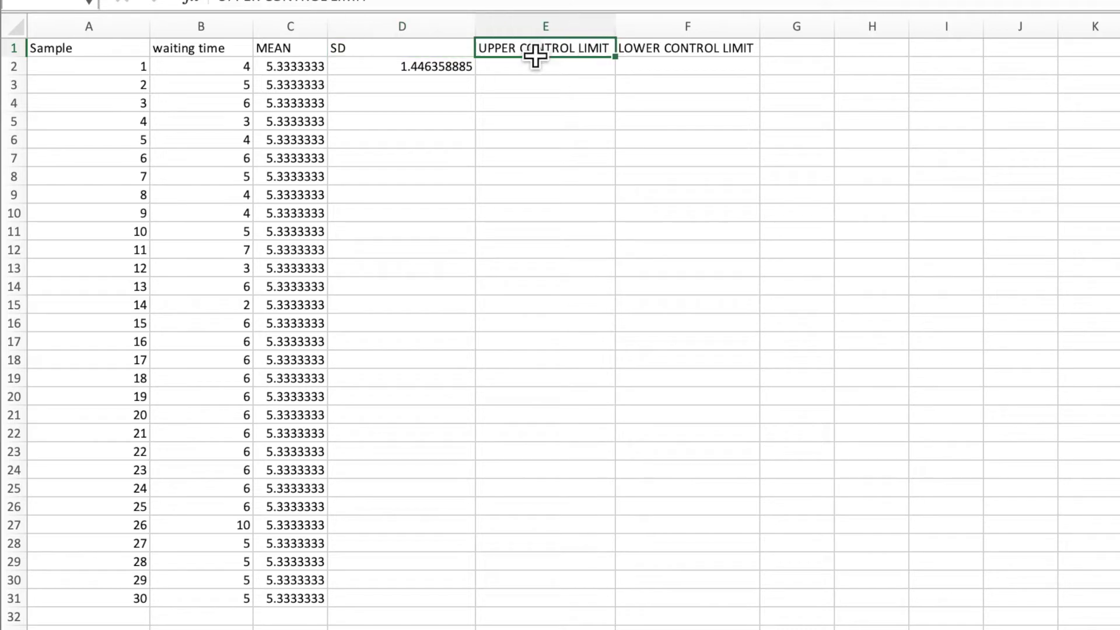
click(657, 51)
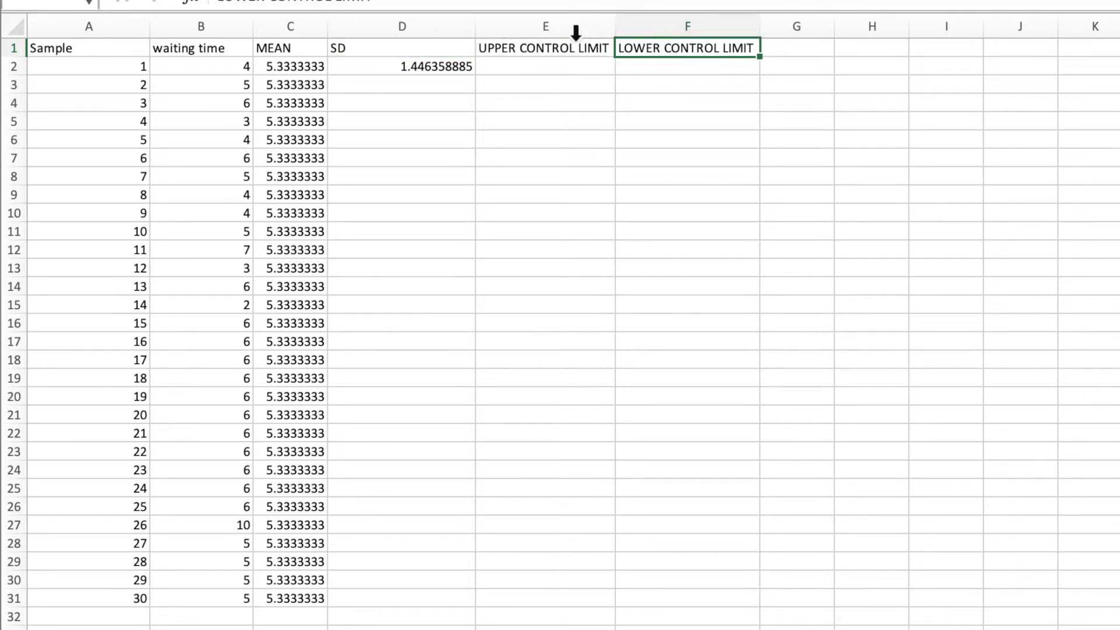
click(561, 66)
click(563, 205)
Write the upper control limit rule "MEAN + 3* SD" in cell J3 and widen column J to fit it
click(995, 90)
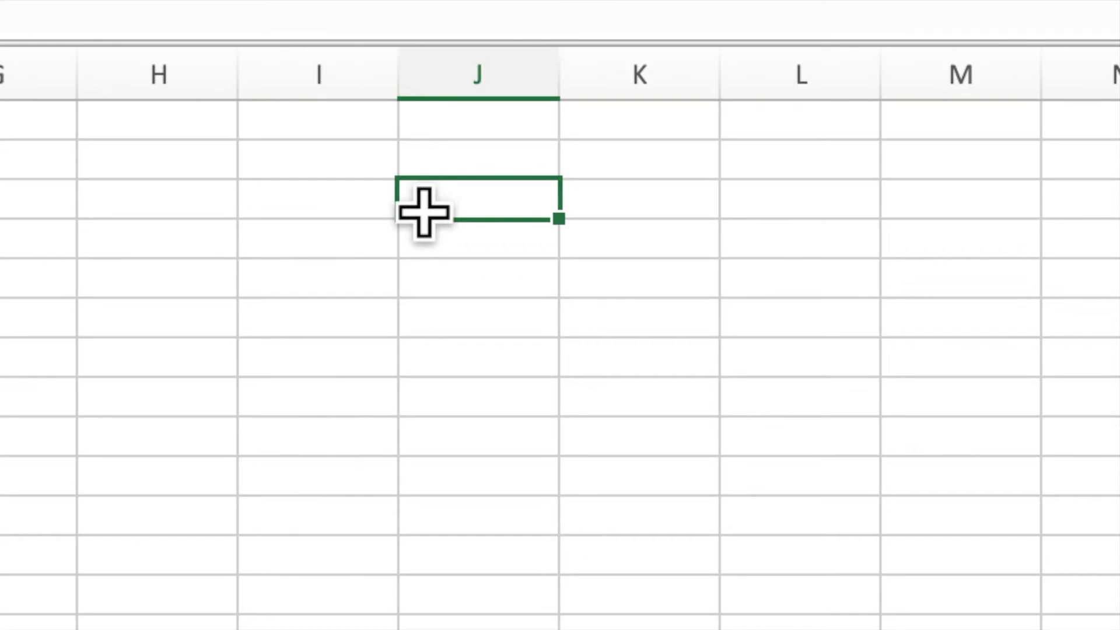
text(MEAN + 3)
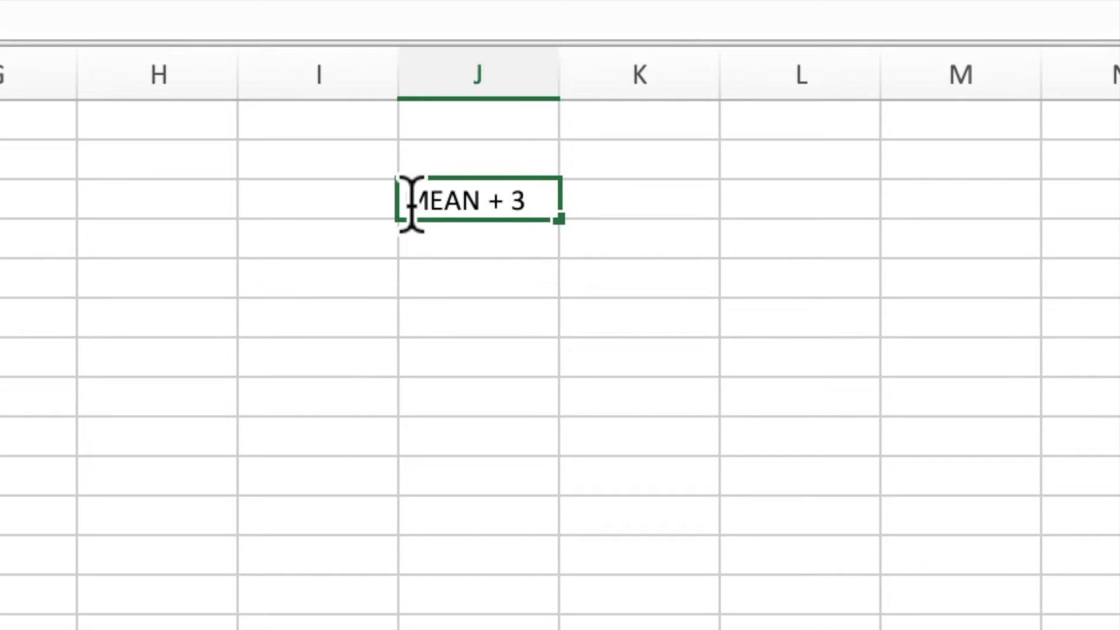
text(* SD)
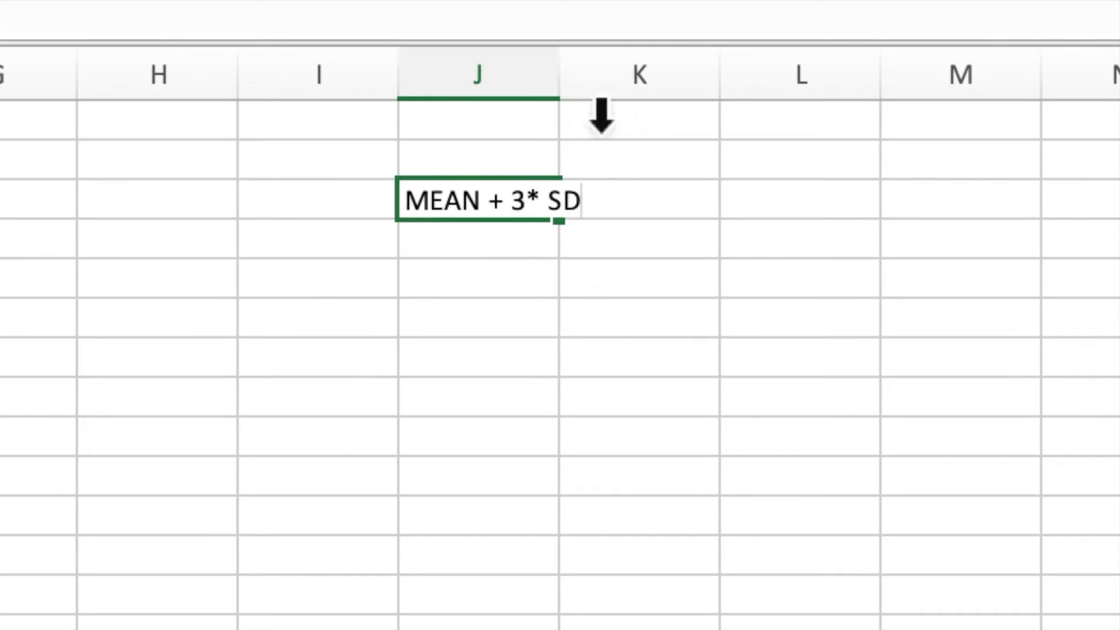
click(768, 248)
click(578, 80)
drag(559, 153, 591, 152)
Write the lower control limit rule "MEAN - 3* SD" in cell J4
click(498, 325)
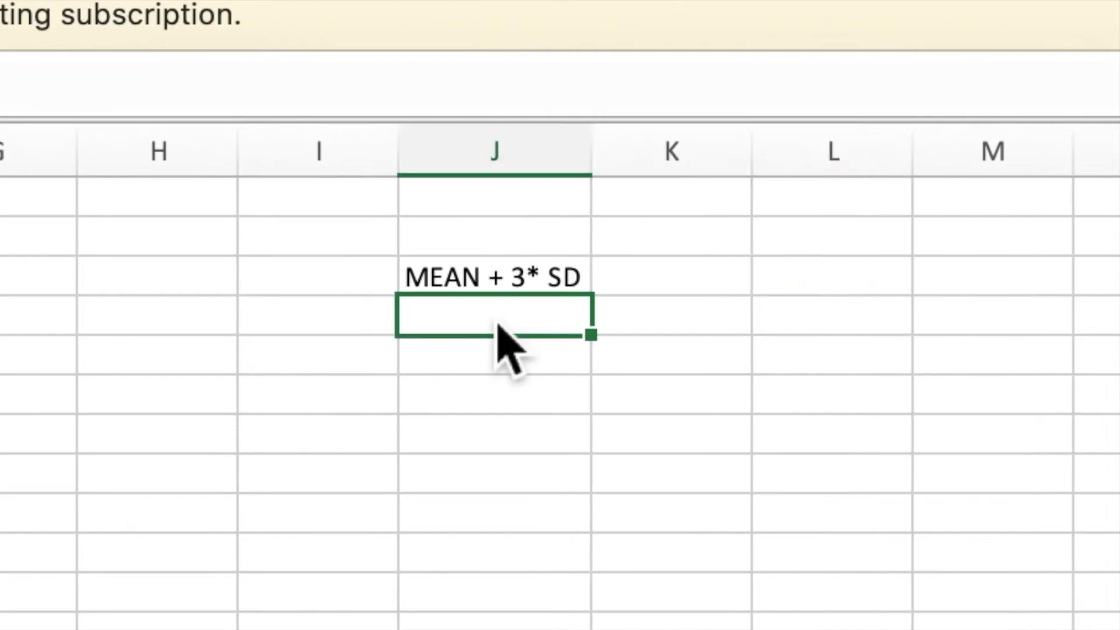
text(MEAN +)
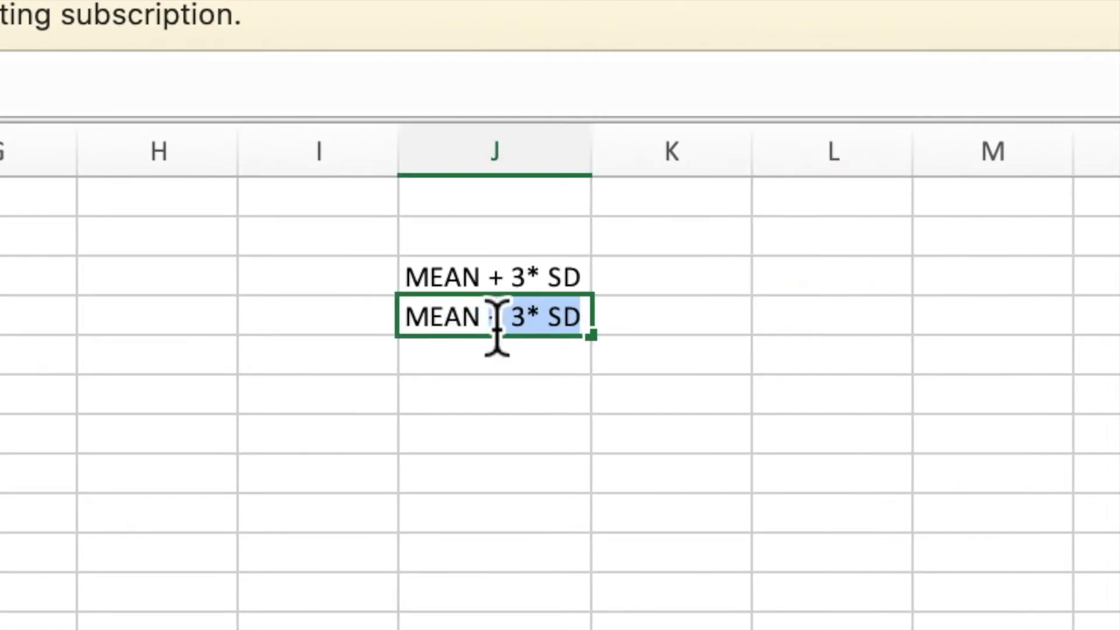
click(500, 318)
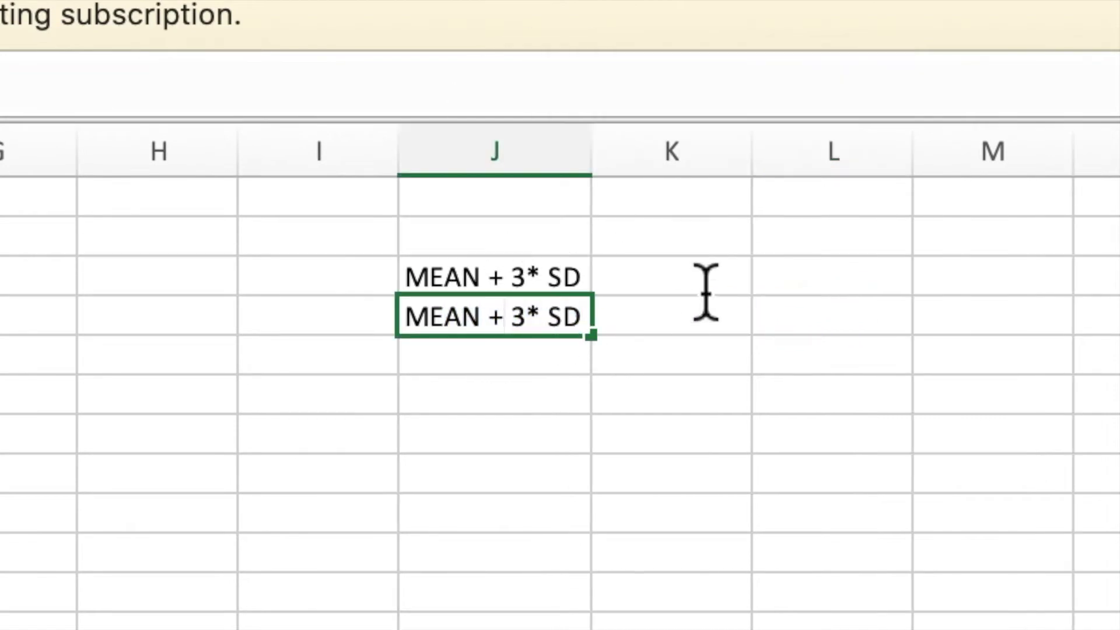
key(BackSpace)
key(BackSpace)
text(-)
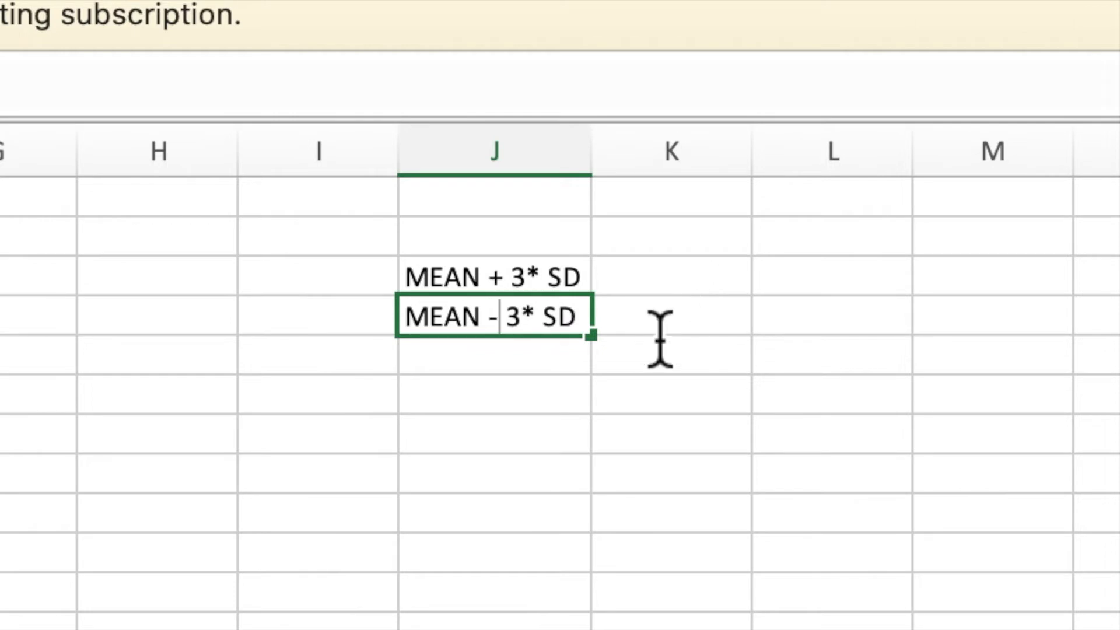
click(577, 530)
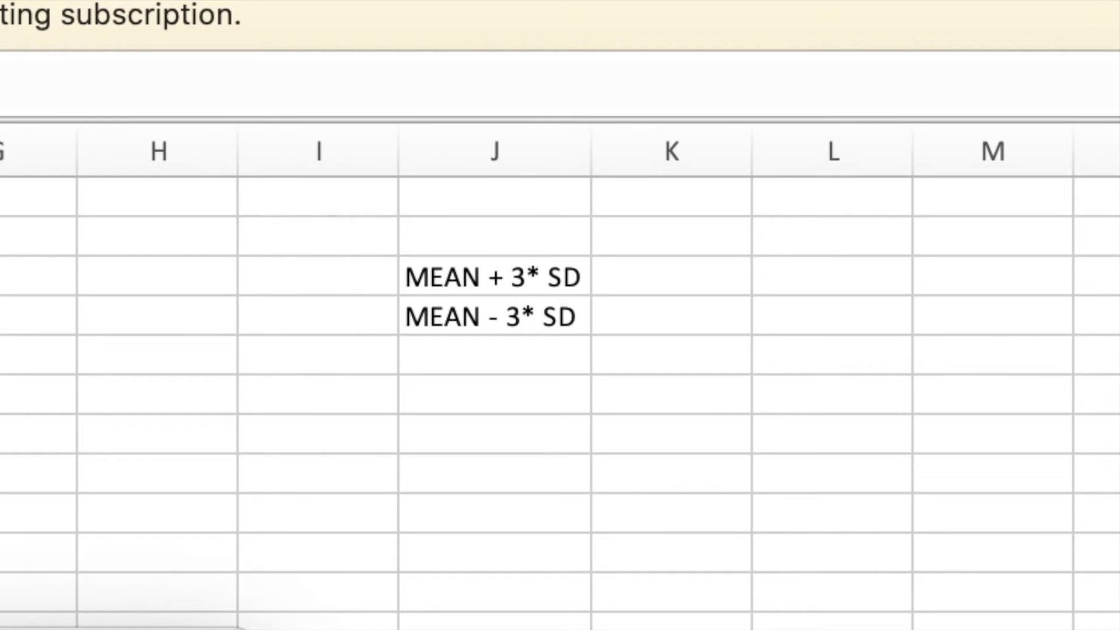
Open Calculator, clear its display and move its window away from the rules in column J
key(super+space)
text(CALCUL)
click(410, 332)
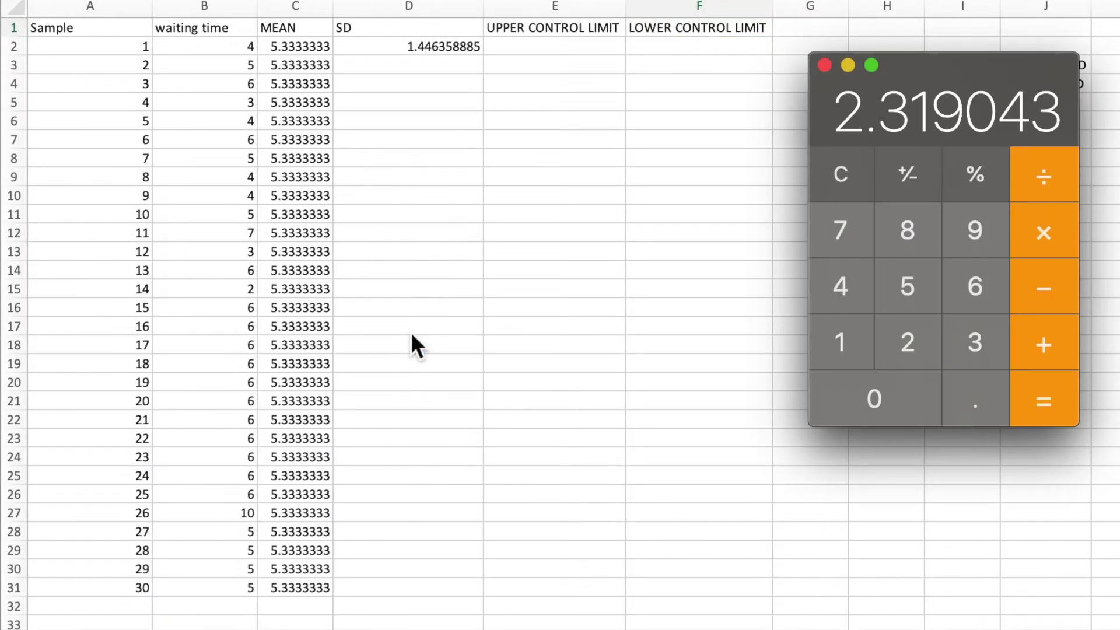
click(859, 182)
drag(963, 68, 776, 122)
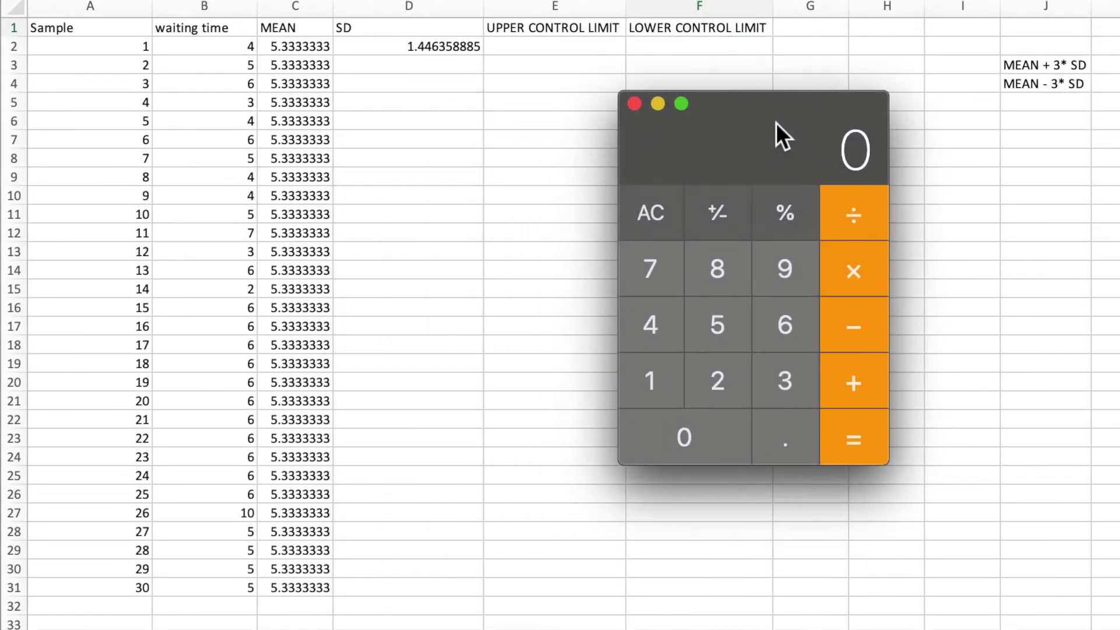
Calculate three standard deviations as 3 × 1.44635
click(792, 394)
click(855, 275)
click(651, 380)
click(800, 450)
click(664, 331)
click(663, 330)
click(788, 319)
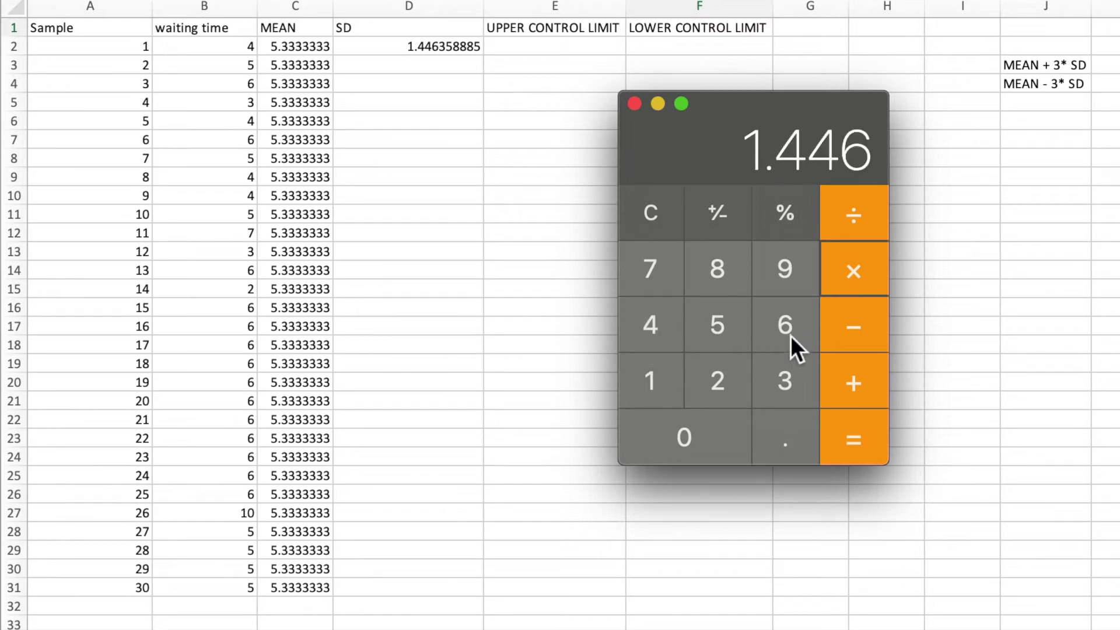
click(797, 381)
click(721, 329)
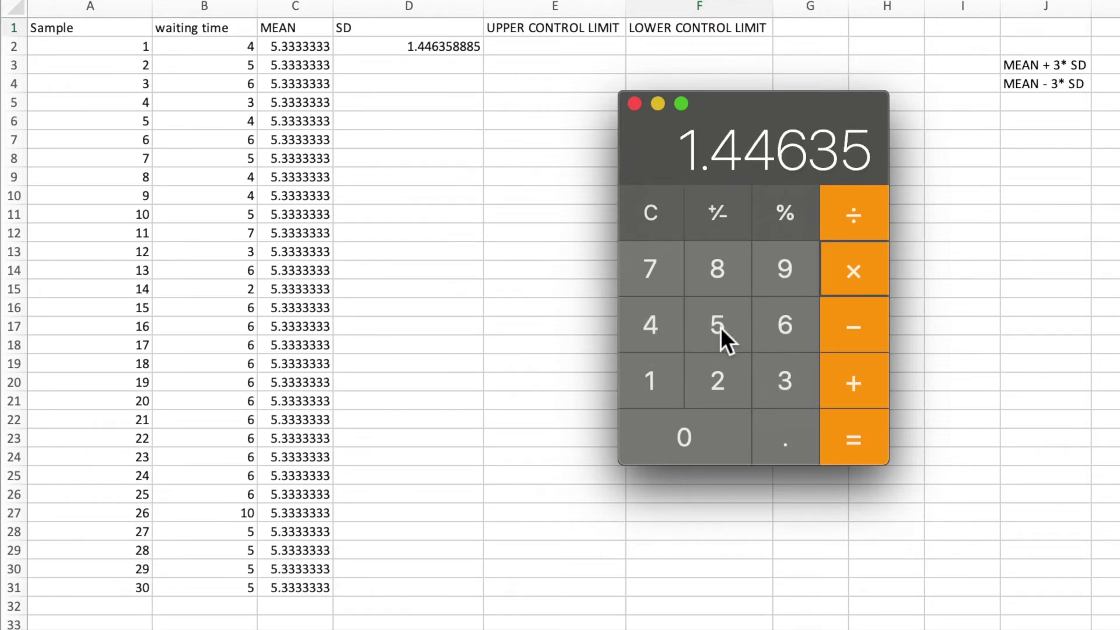
click(858, 419)
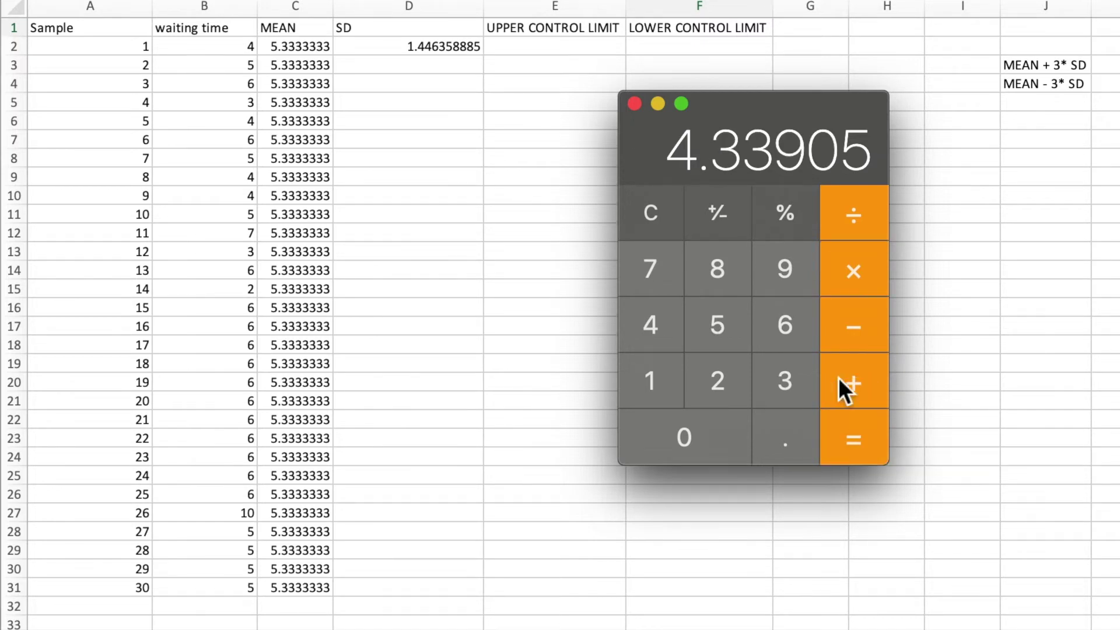
Switch to Excel and enter "SD = 4.33905" in cell J6, checking the figure against Calculator
key(super+Tab)
click(1061, 119)
double_click(1062, 122)
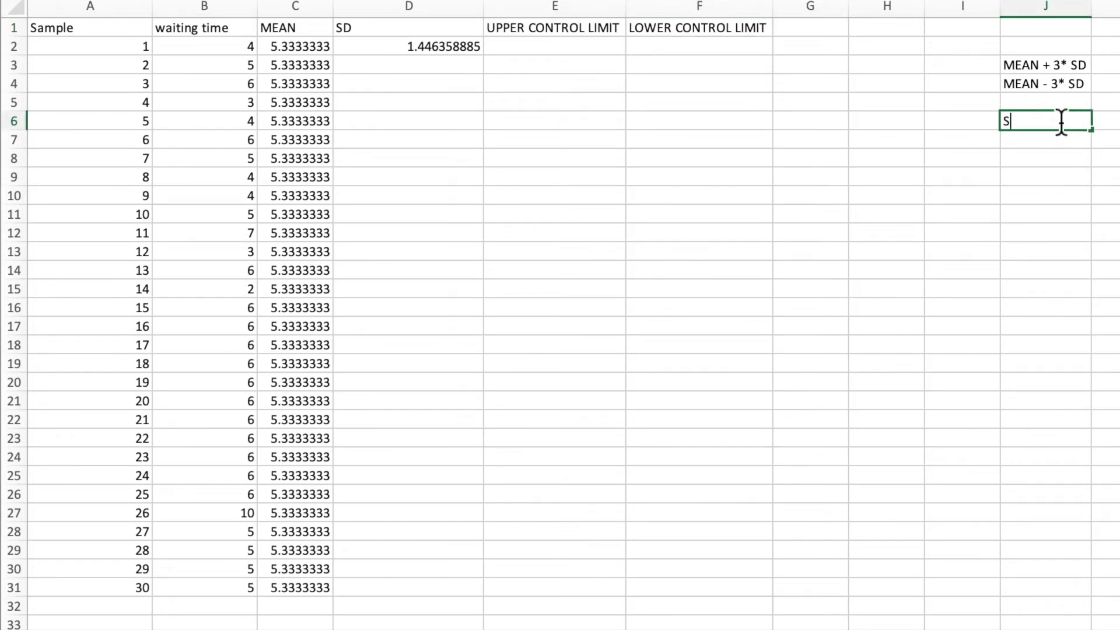
key(super+Tab)
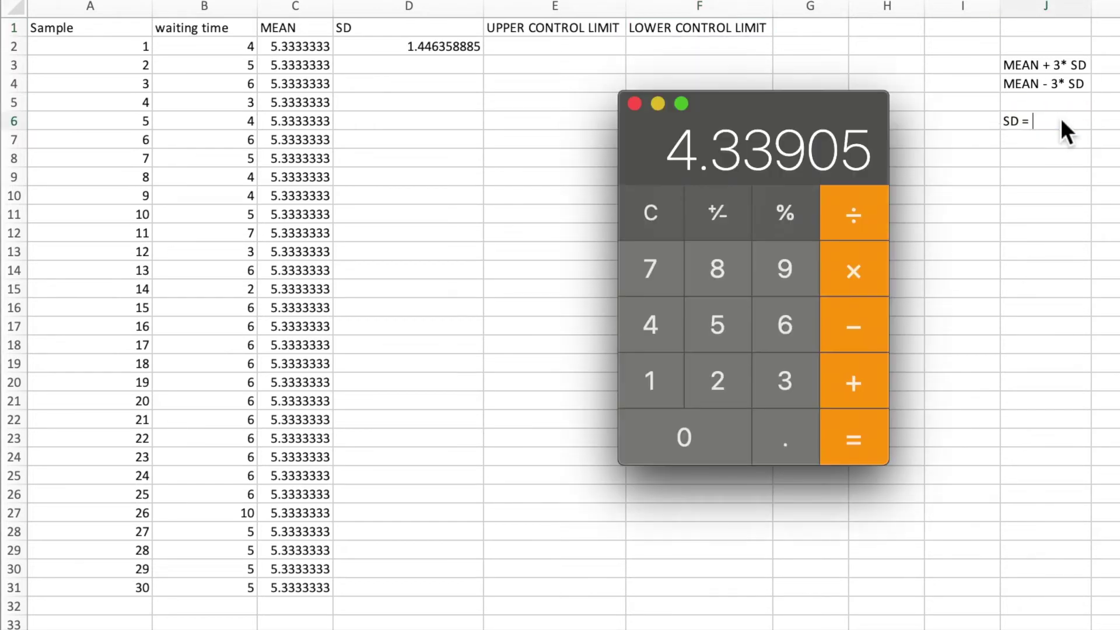
key(super+Tab)
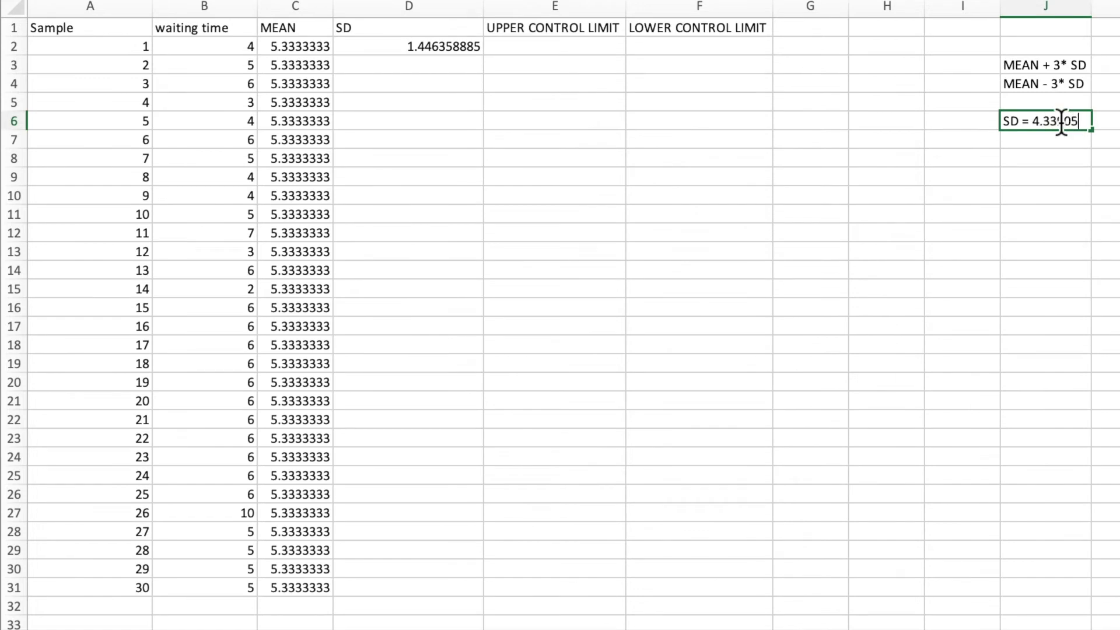
click(1107, 213)
Return to Calculator and add the mean 5.33333 to the displayed three-standard-deviation value
click(988, 72)
click(1068, 73)
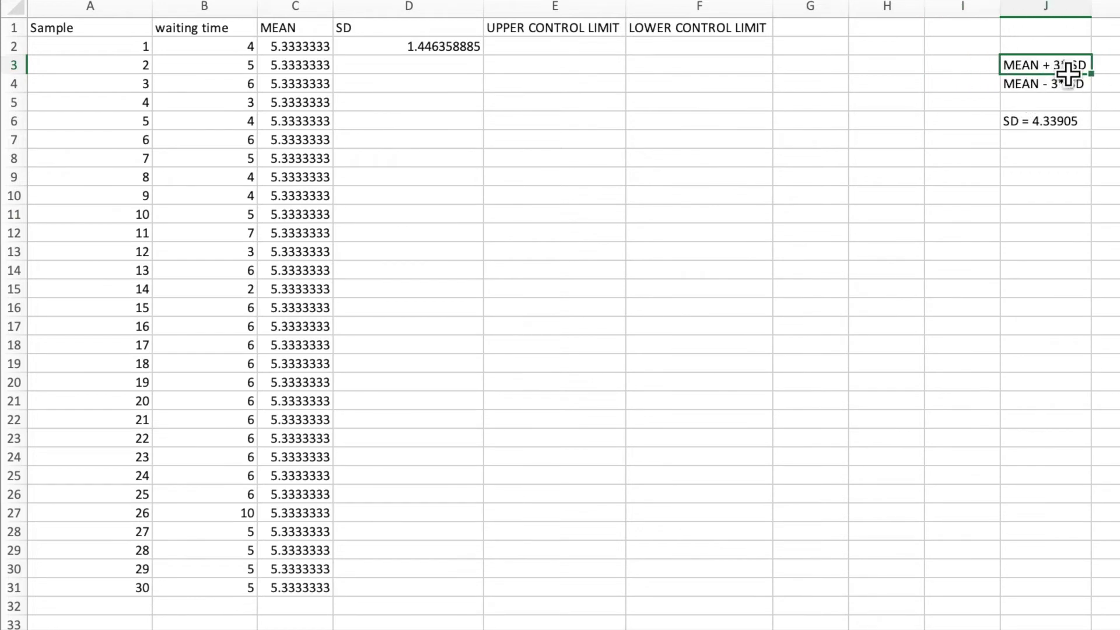
key(super+Tab)
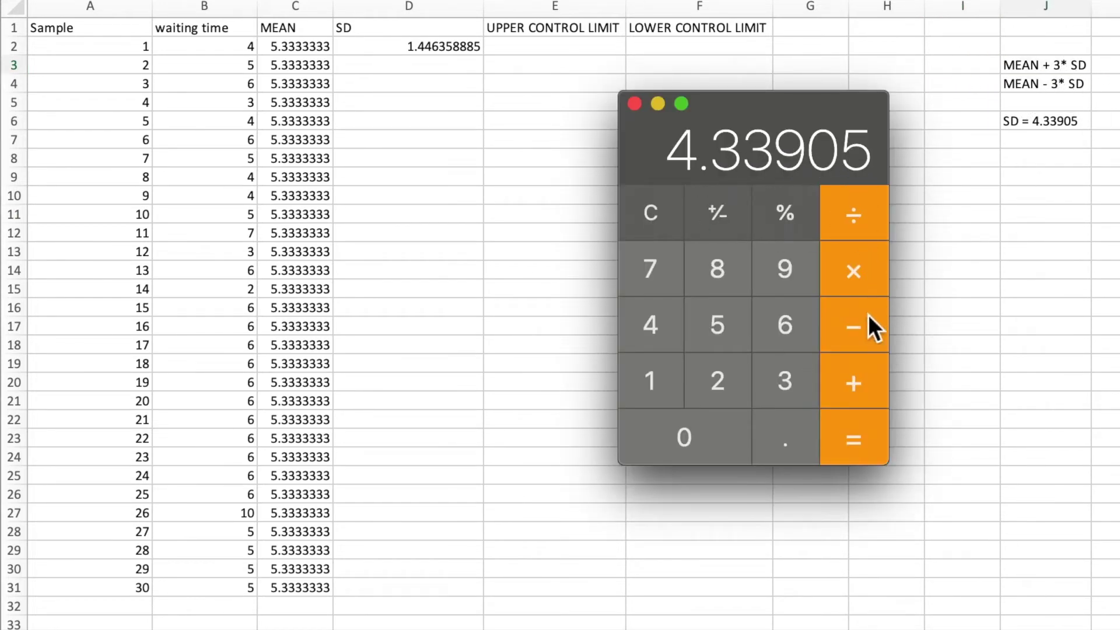
click(853, 375)
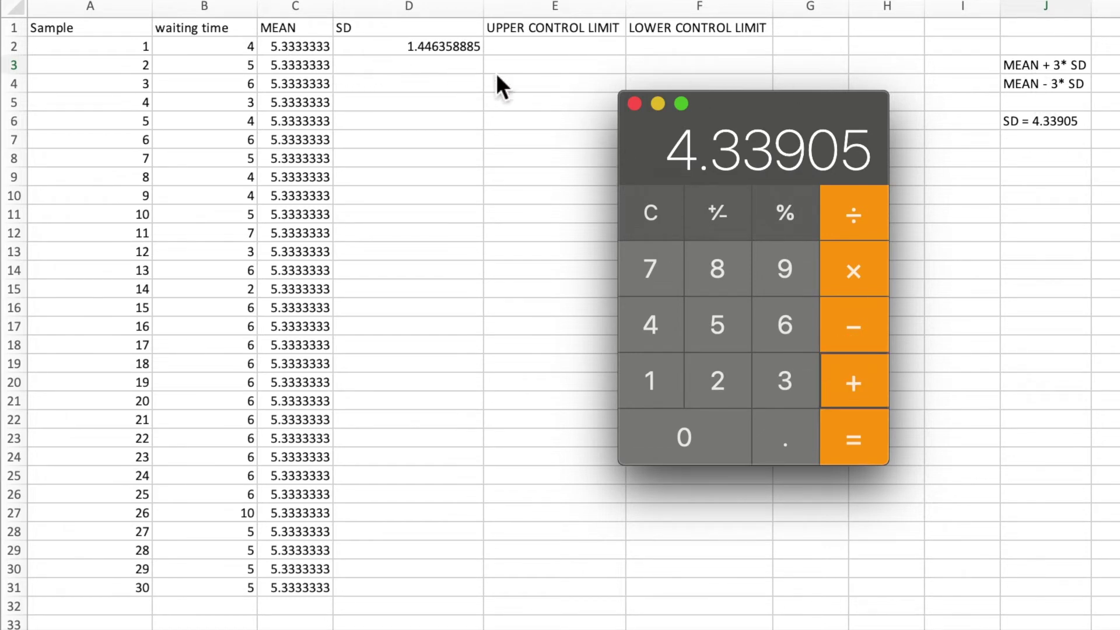
click(710, 313)
click(817, 433)
click(794, 379)
click(794, 378)
click(794, 378)
click(793, 378)
click(794, 378)
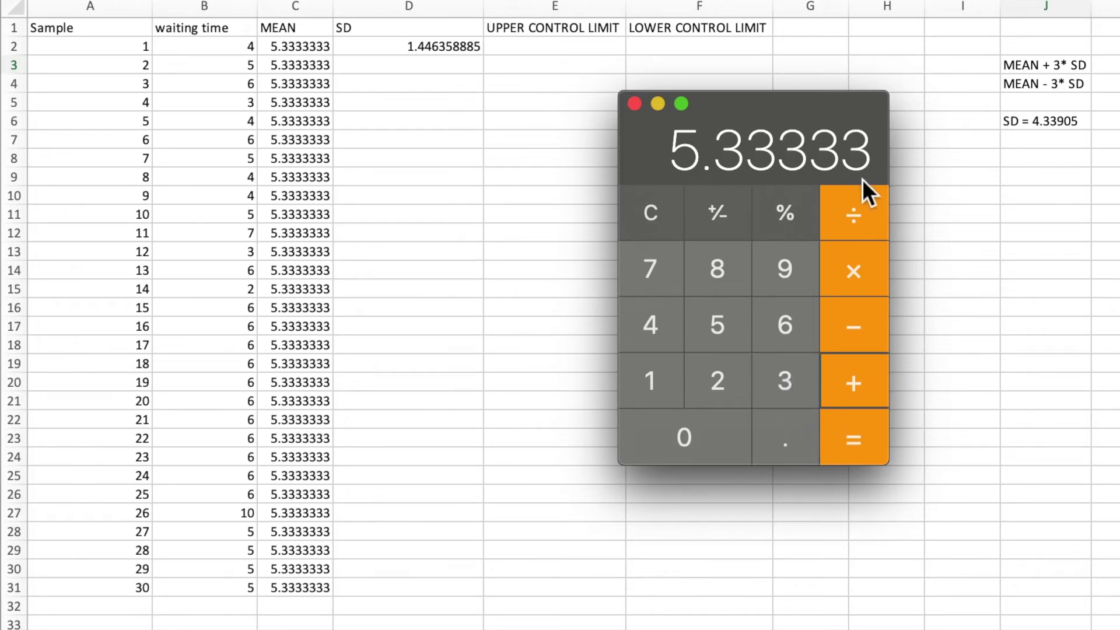
click(853, 435)
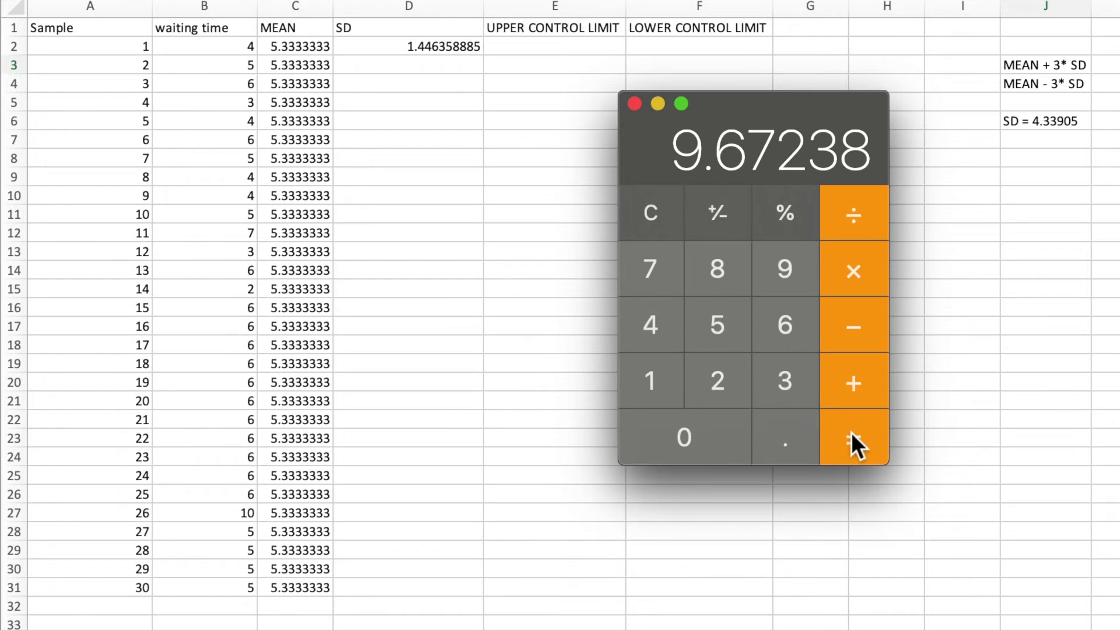
Enter 9.67238 in Excel as the upper control limit in cell E2
click(532, 44)
click(534, 47)
text(9.67238)
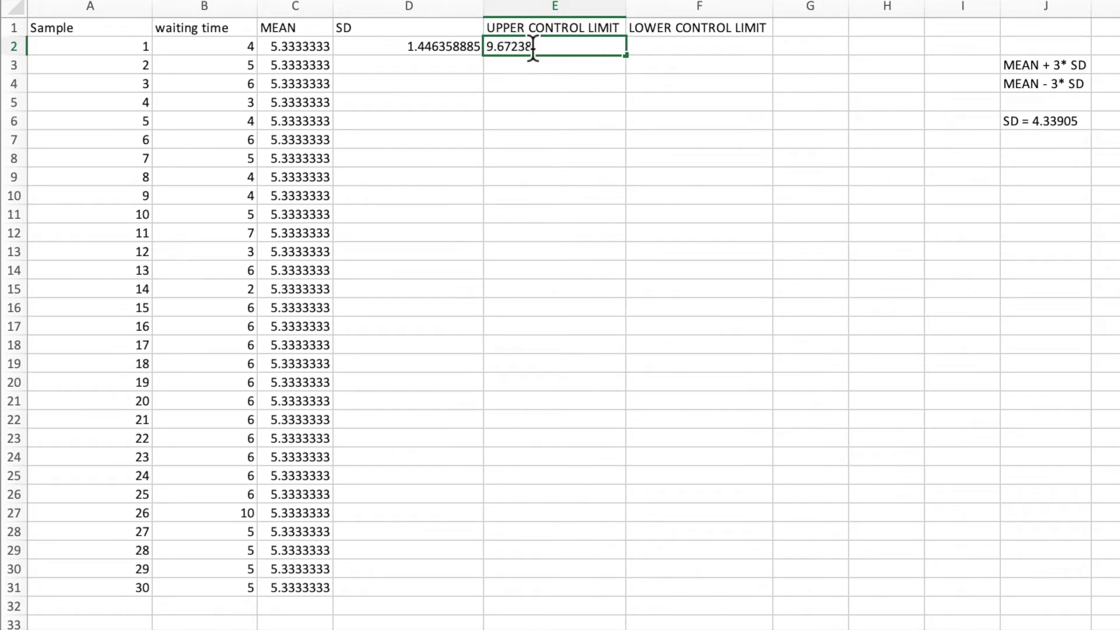
click(560, 136)
click(561, 35)
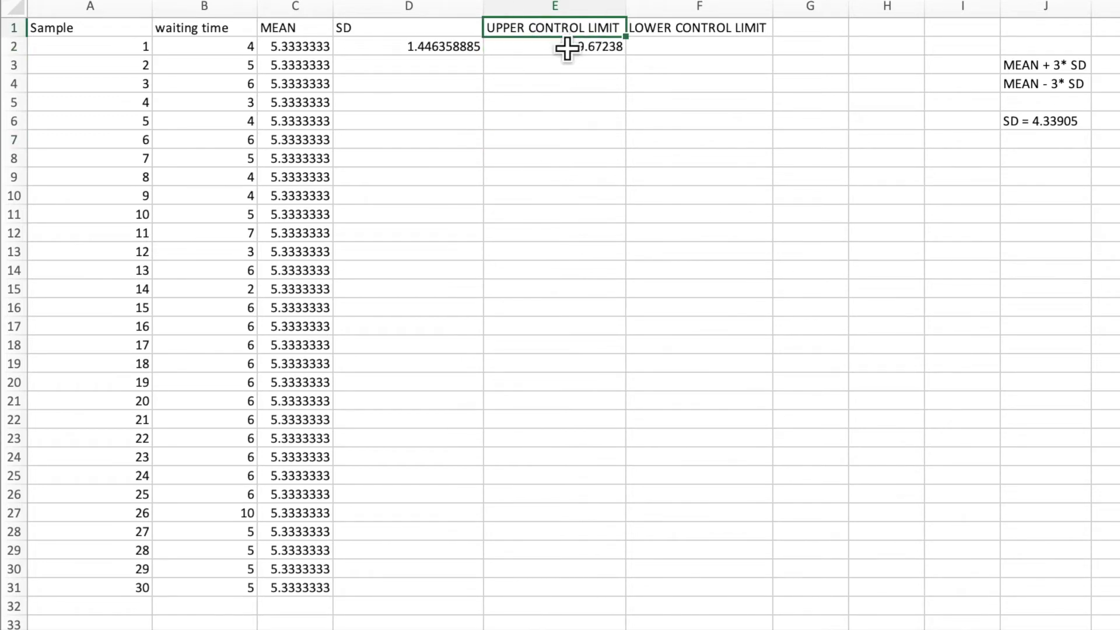
click(564, 45)
Switch to Calculator and compute the lower control limit as 5.33333 − 4.33905
click(699, 29)
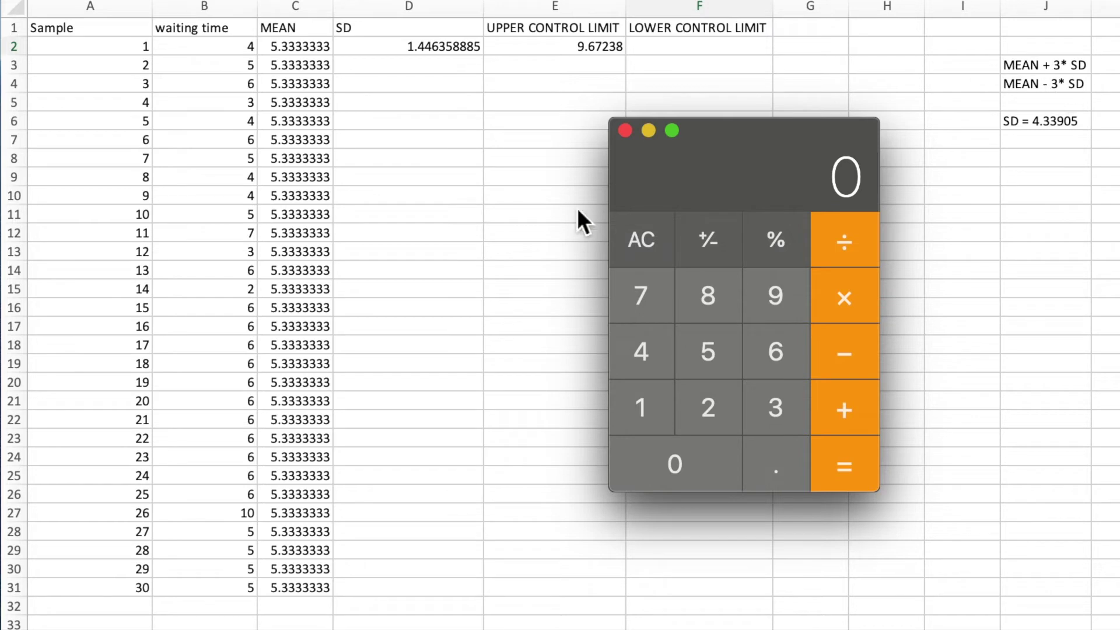
click(732, 367)
click(779, 463)
click(776, 413)
click(776, 411)
click(776, 410)
click(776, 411)
click(776, 411)
click(852, 344)
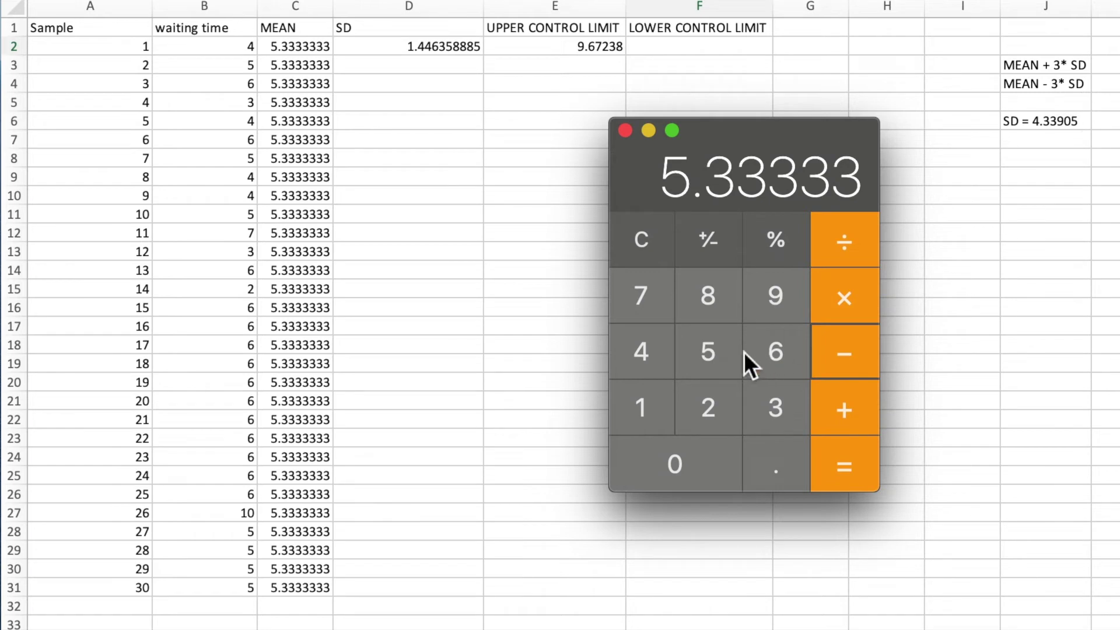
click(842, 364)
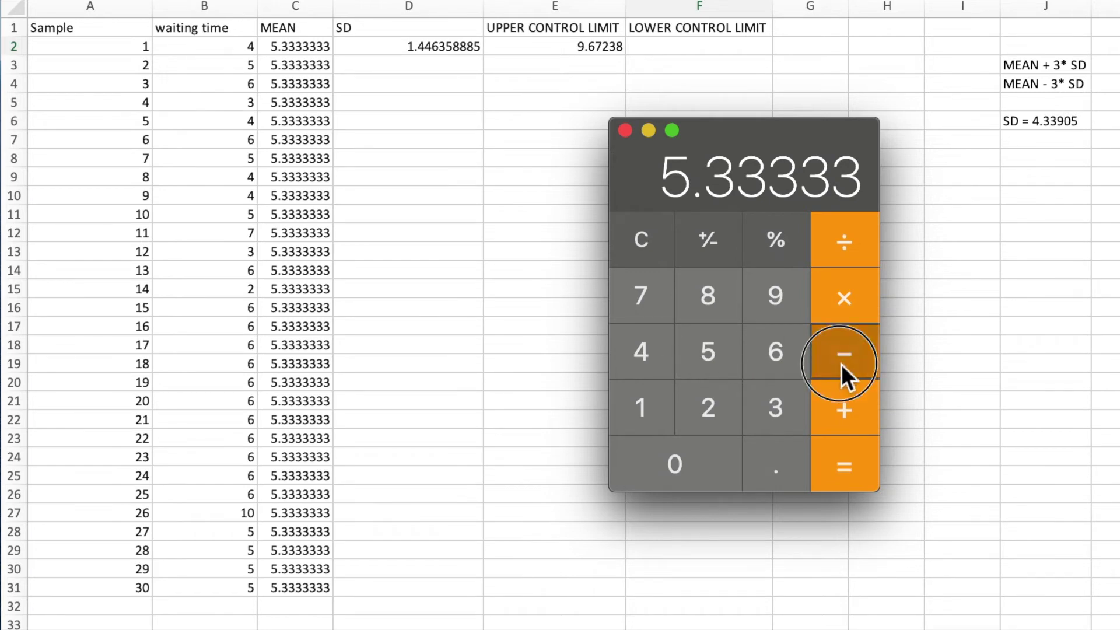
click(656, 355)
click(765, 464)
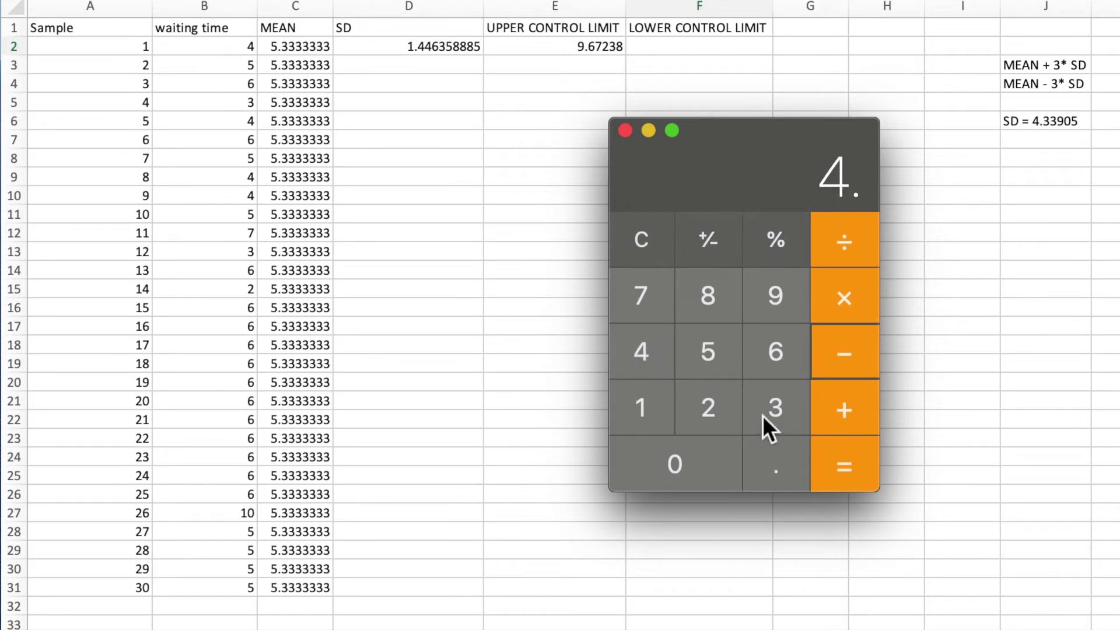
click(762, 416)
click(762, 415)
click(773, 300)
click(735, 485)
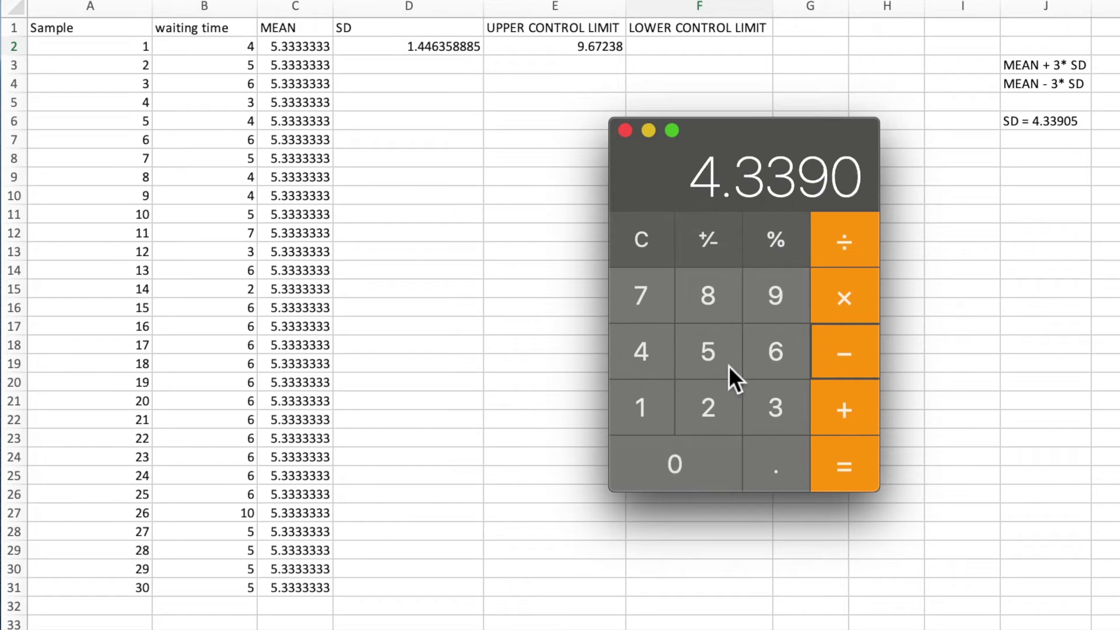
click(730, 369)
click(846, 482)
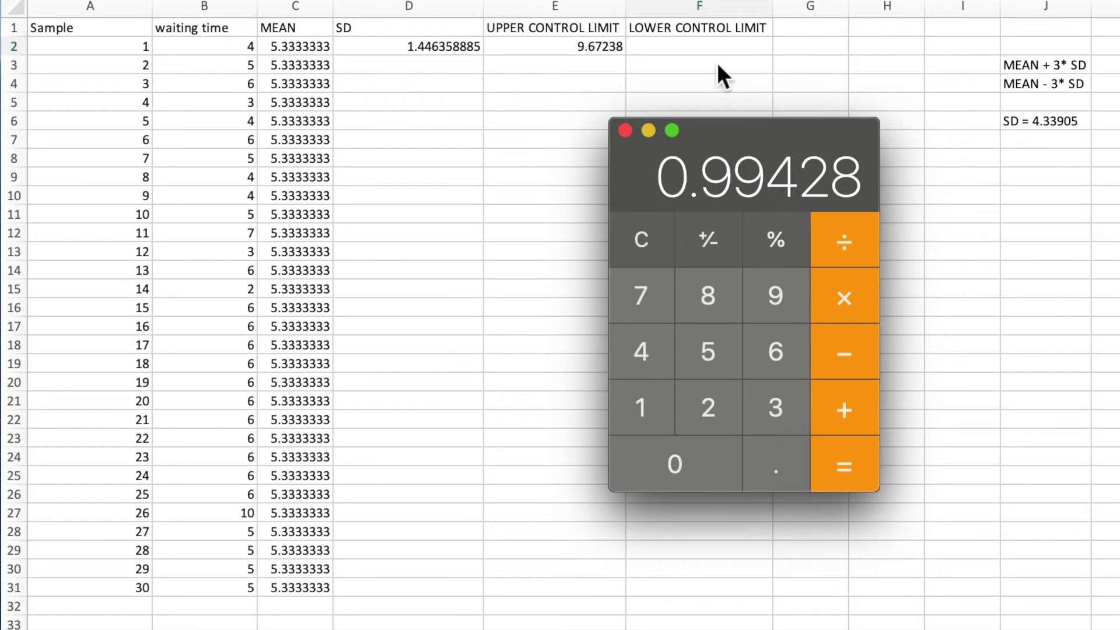
Switch back to Excel and enter 0.99428 as the lower control limit in cell F2
click(684, 51)
text(0.99)
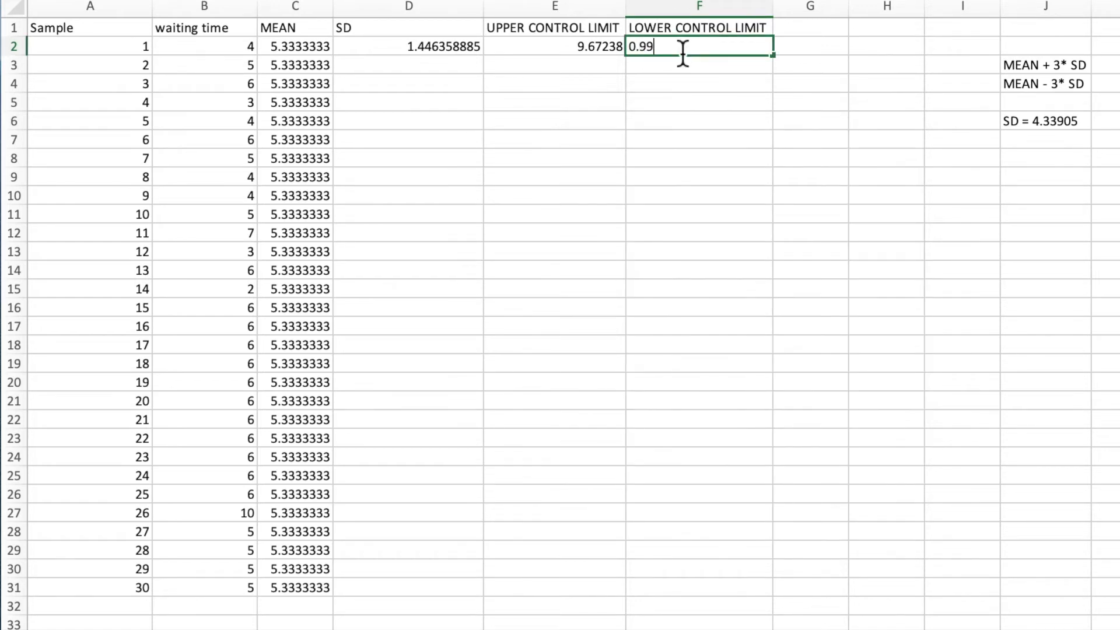
text(428)
click(722, 195)
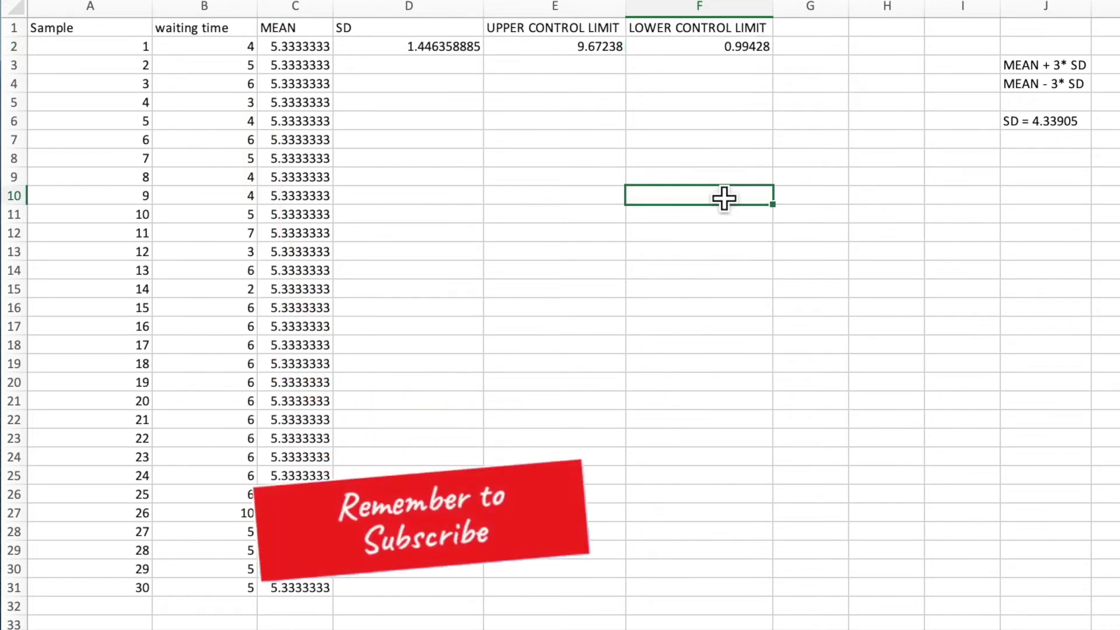
Make the header labels in cells A1:F1 bold
drag(86, 30, 712, 30)
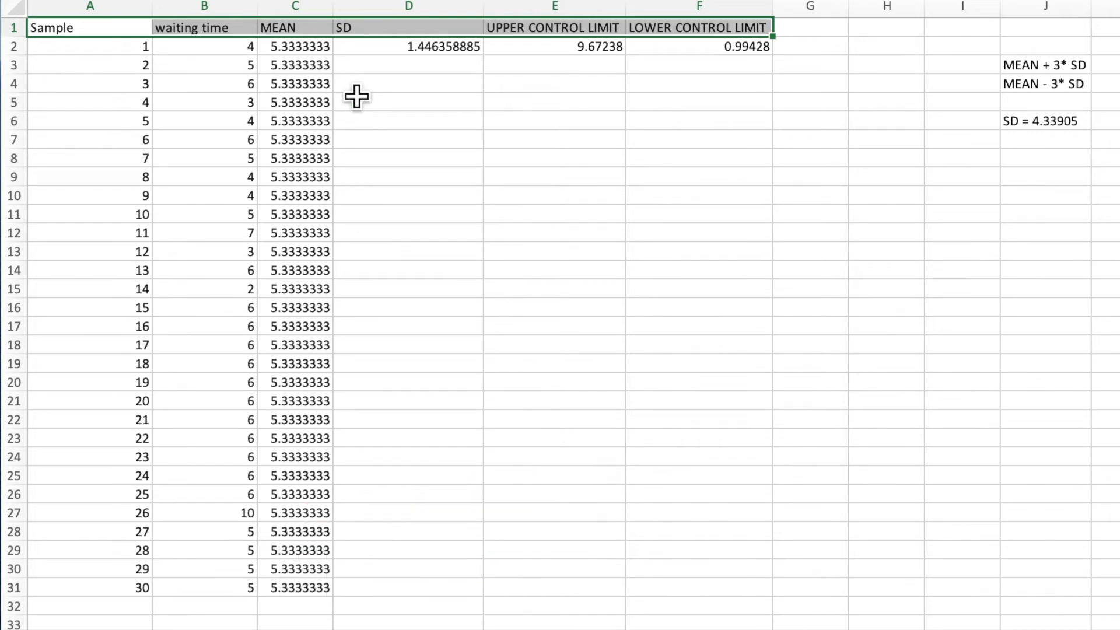
key(super+b)
click(405, 161)
Copy the lower control limit from F2 into cells F3:F31
click(715, 54)
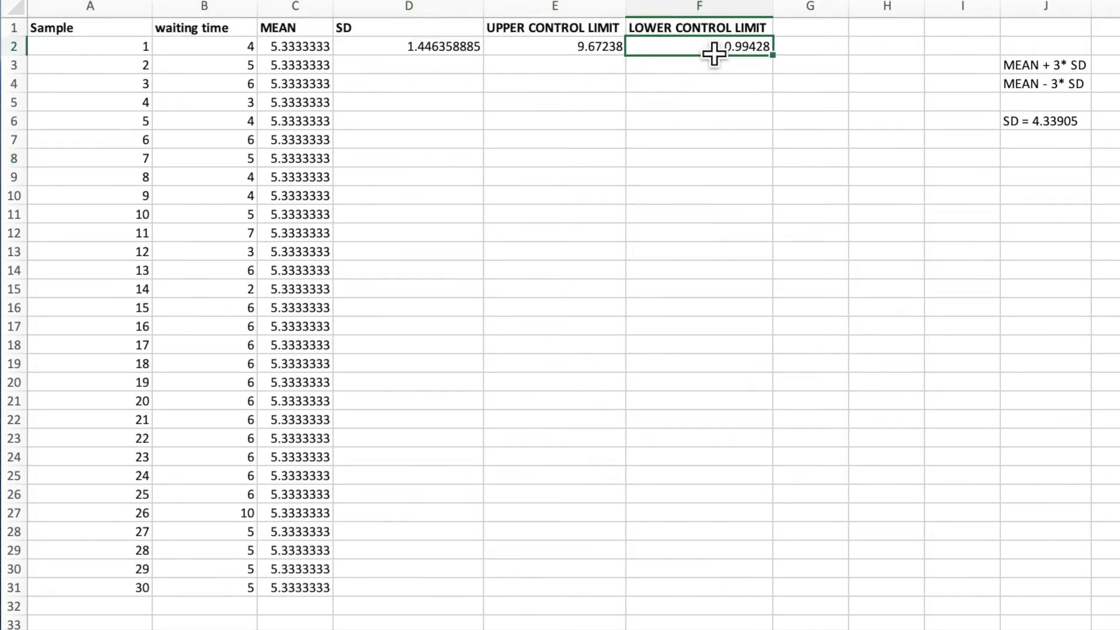
key(super+c)
drag(744, 66, 702, 594)
key(super+v)
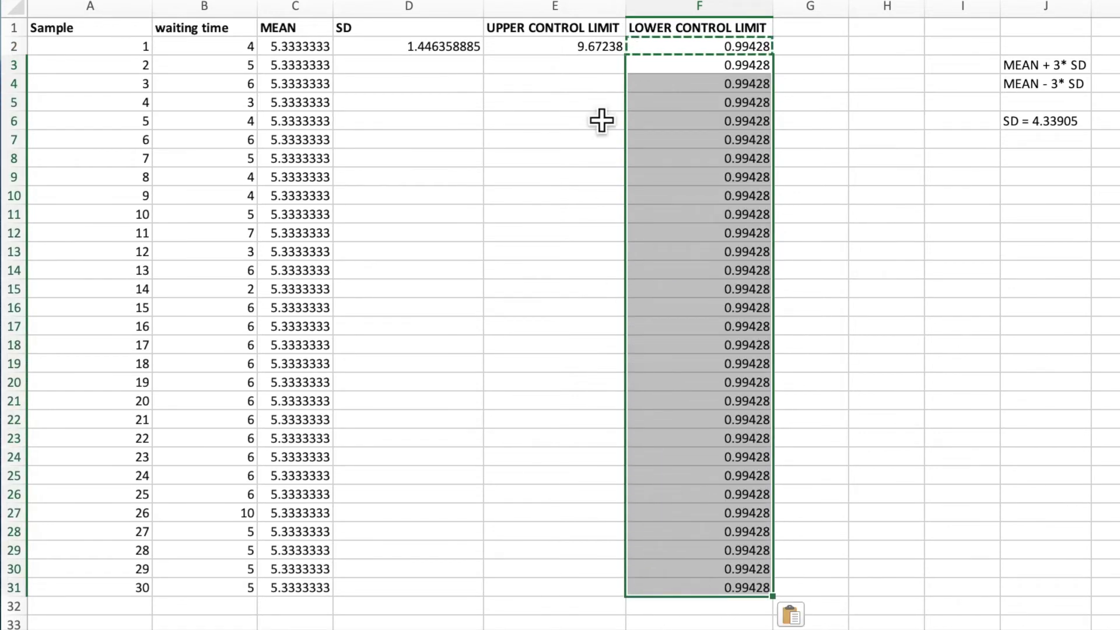
Paste the copied lower control limit into the upper control limit column, cells E3:E31
click(591, 54)
drag(593, 67, 594, 592)
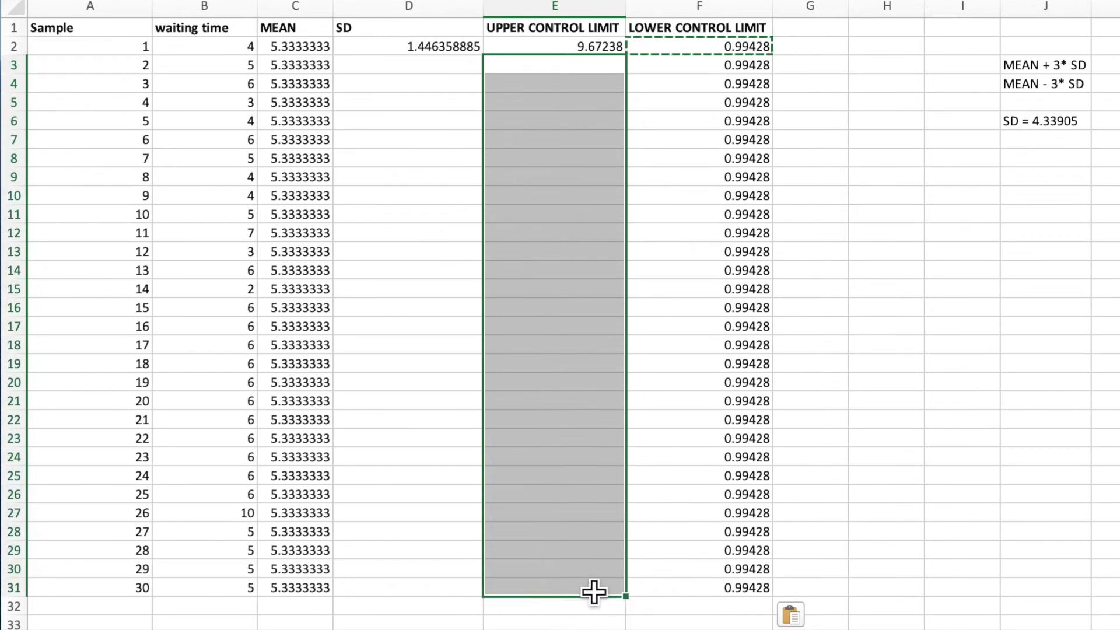
key(super+v)
click(415, 164)
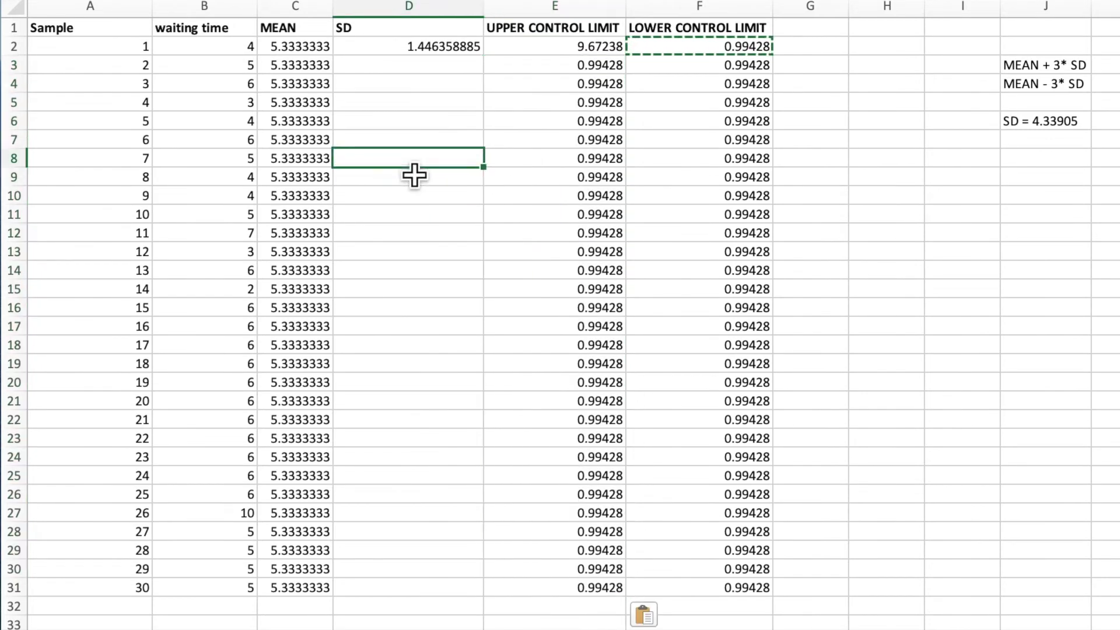
Delete the entire SD column D from the worksheet
click(441, 7)
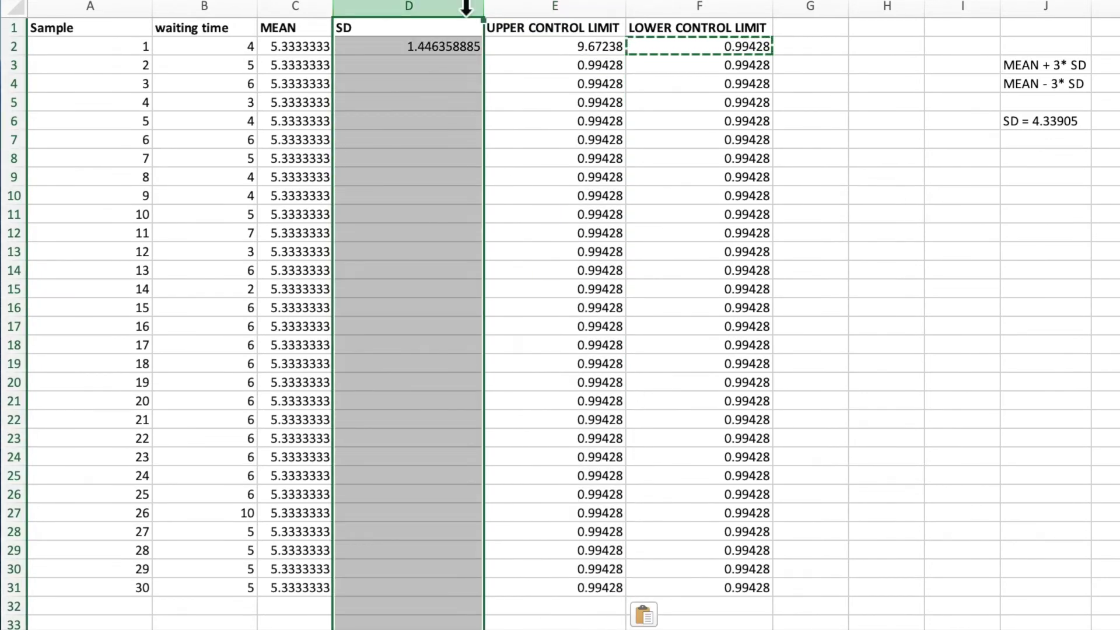
click(466, 7)
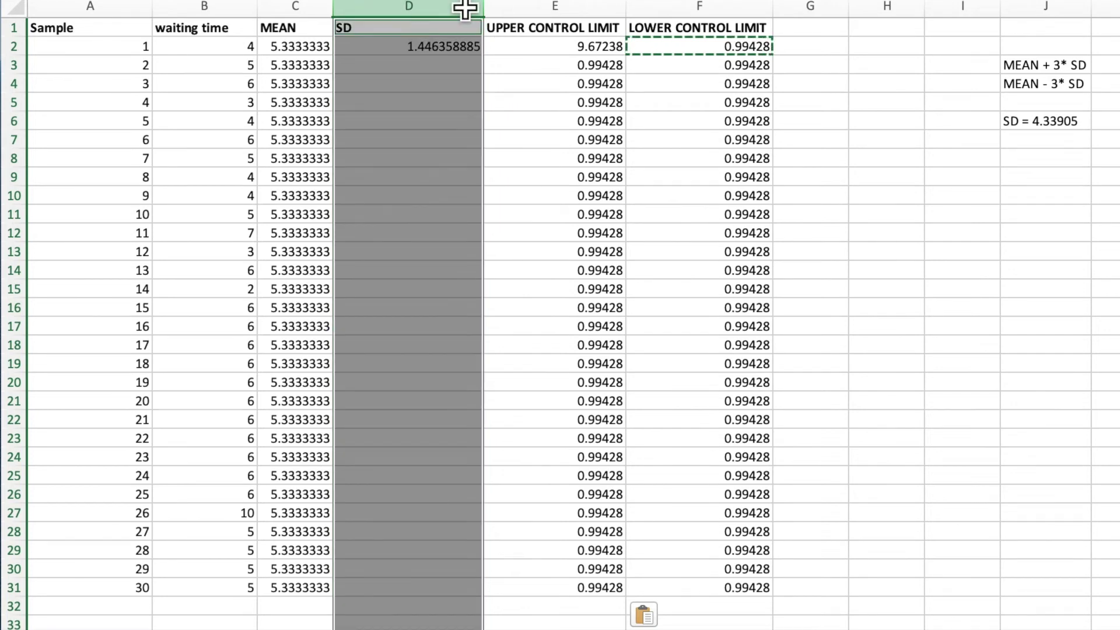
key(ctrl+minus)
Clear the control limit formula notes and the SD note in cells I3:I6
drag(858, 69, 923, 139)
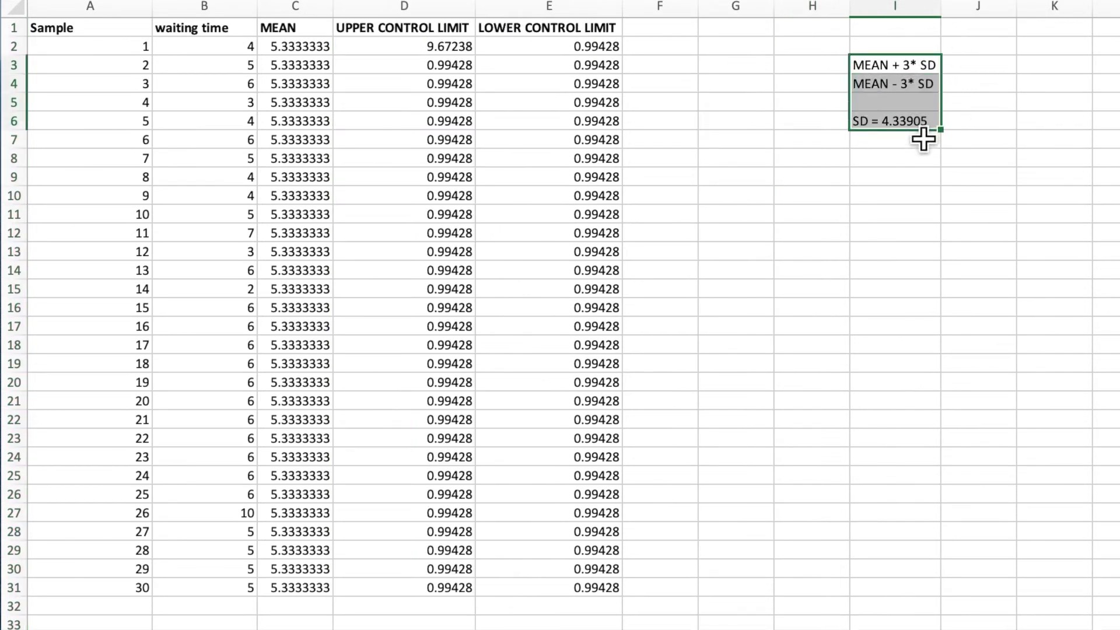
key(Delete)
click(837, 198)
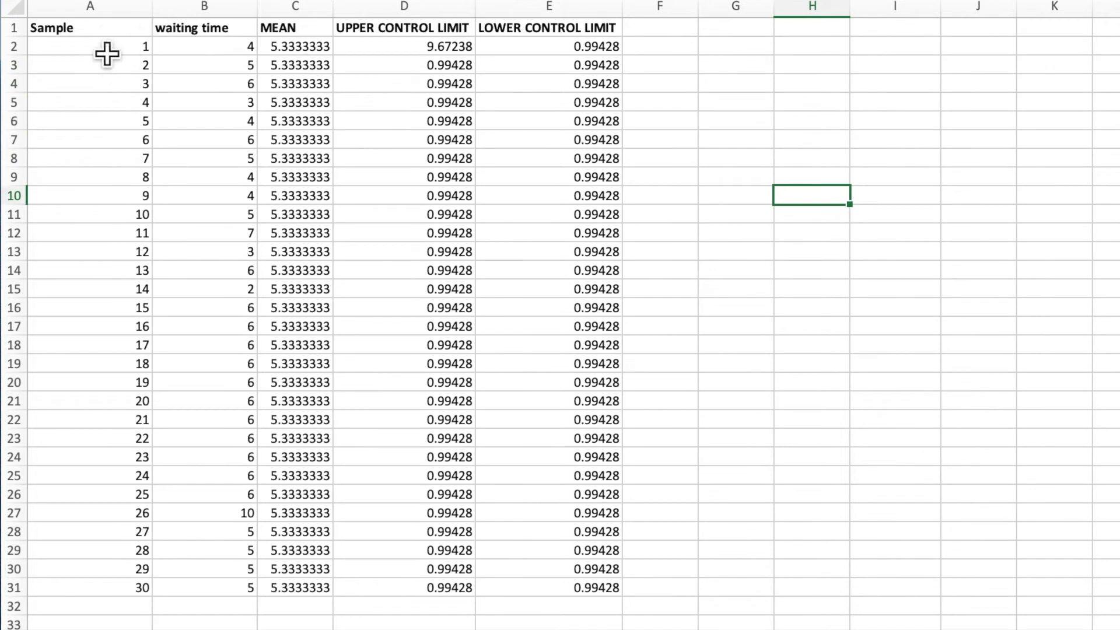
Center the header labels in cells A1:E1 and give these cells a blue fill
click(76, 8)
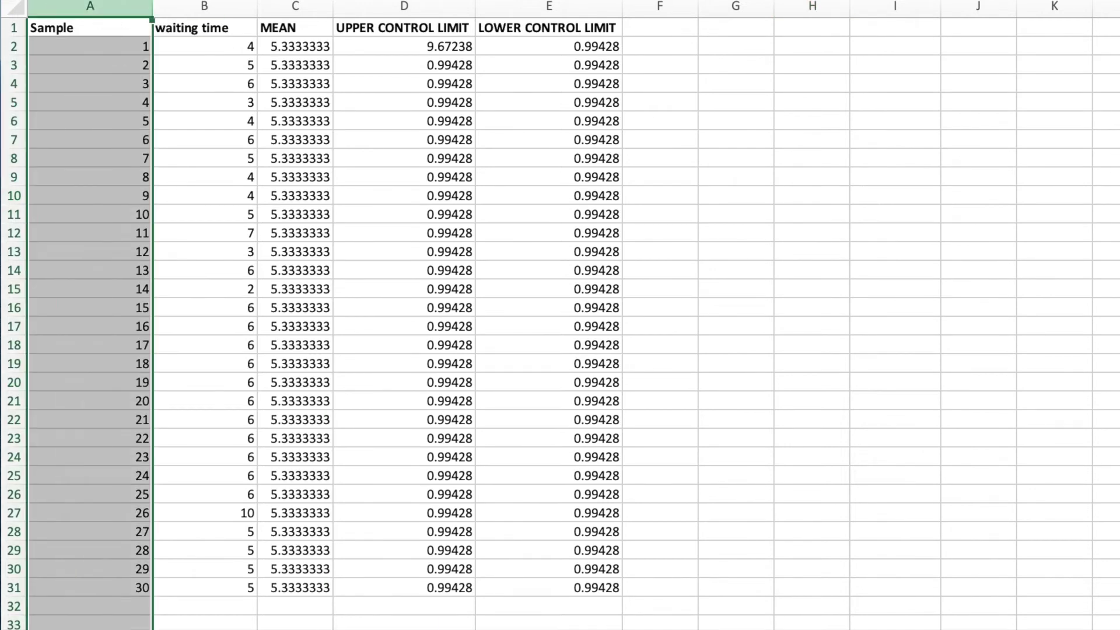
click(284, 47)
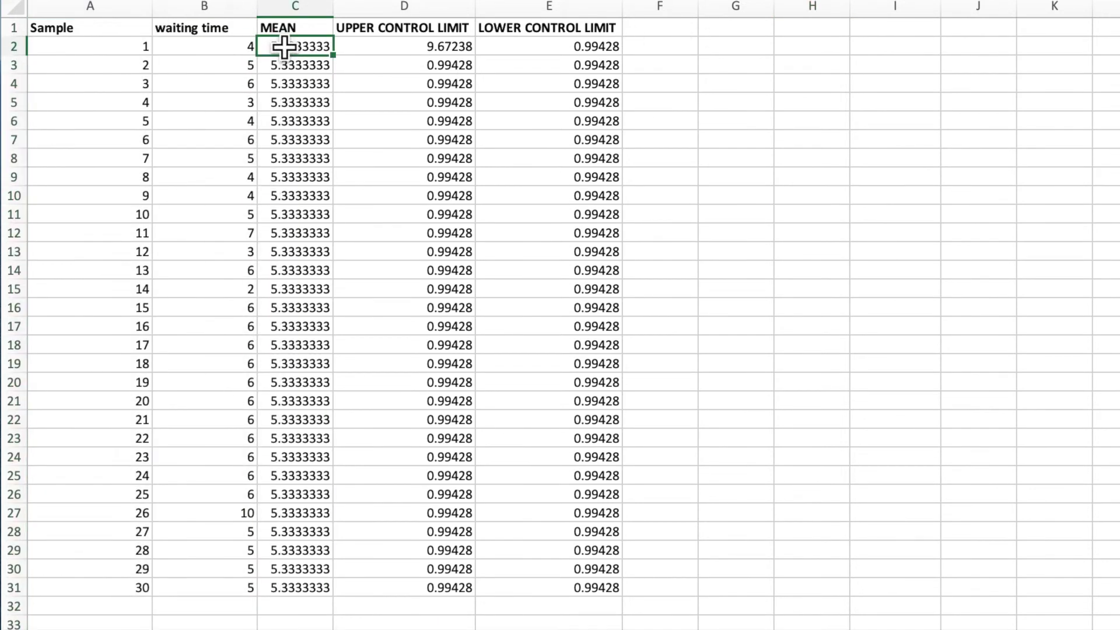
drag(111, 27, 569, 32)
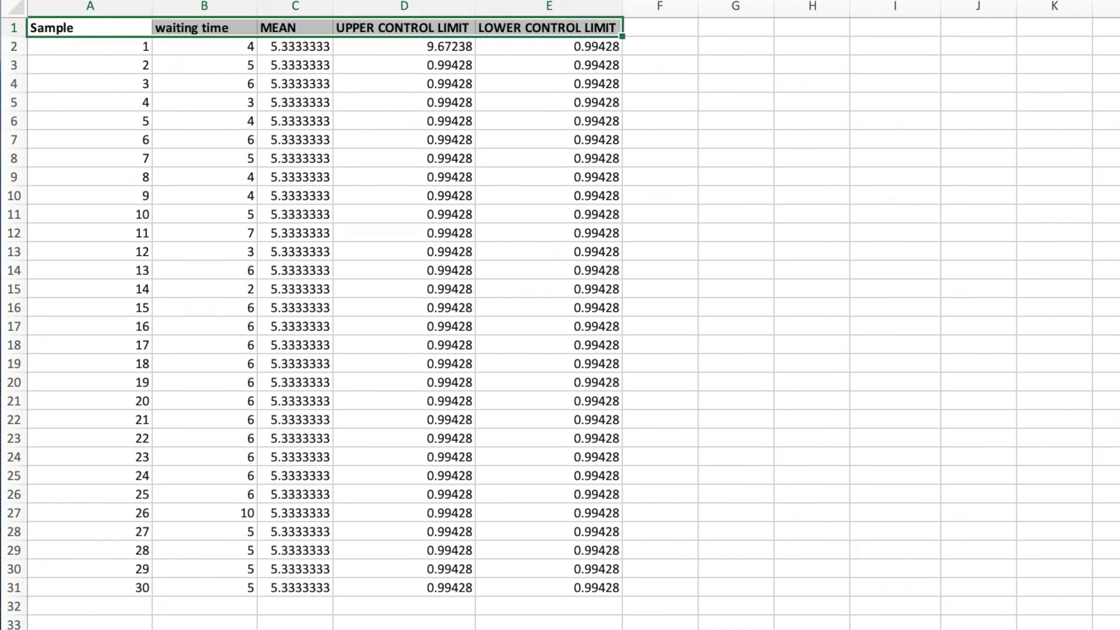
key(super+e)
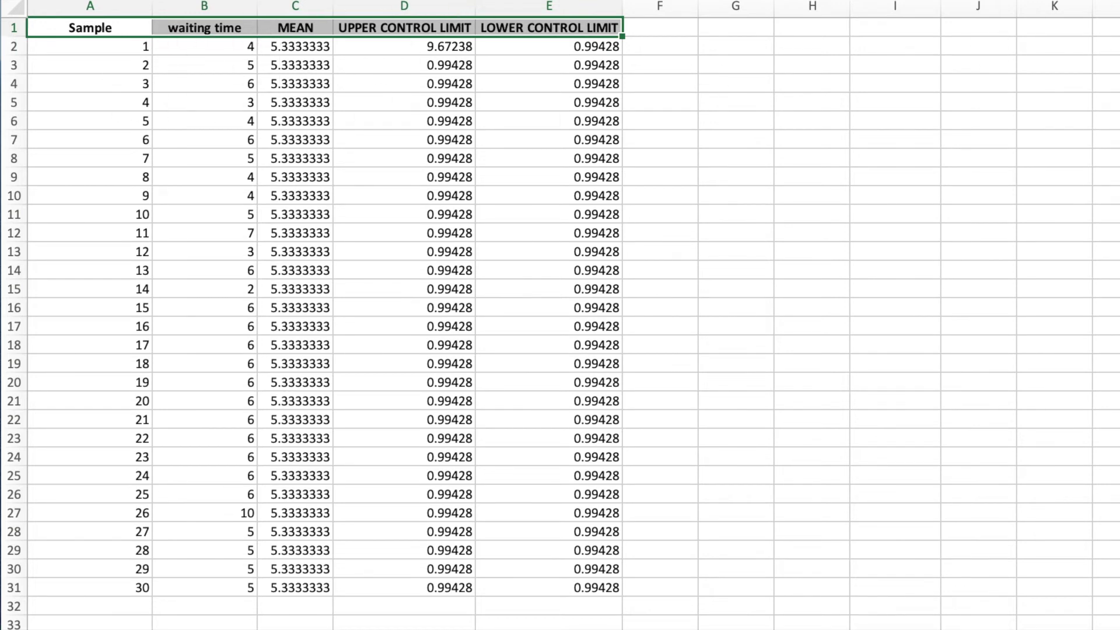
click(465, 250)
click(934, 216)
Copy the upper control limit from D2 into cells D3:D31, replacing the wrong values there
click(449, 48)
key(super+c)
click(442, 69)
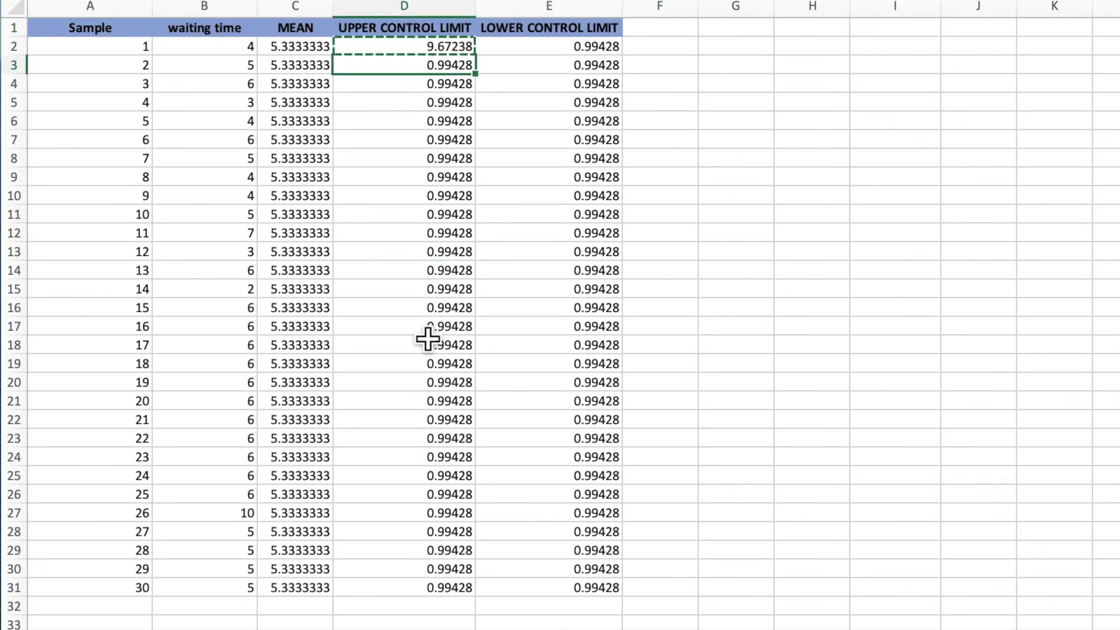
click(473, 217)
click(453, 53)
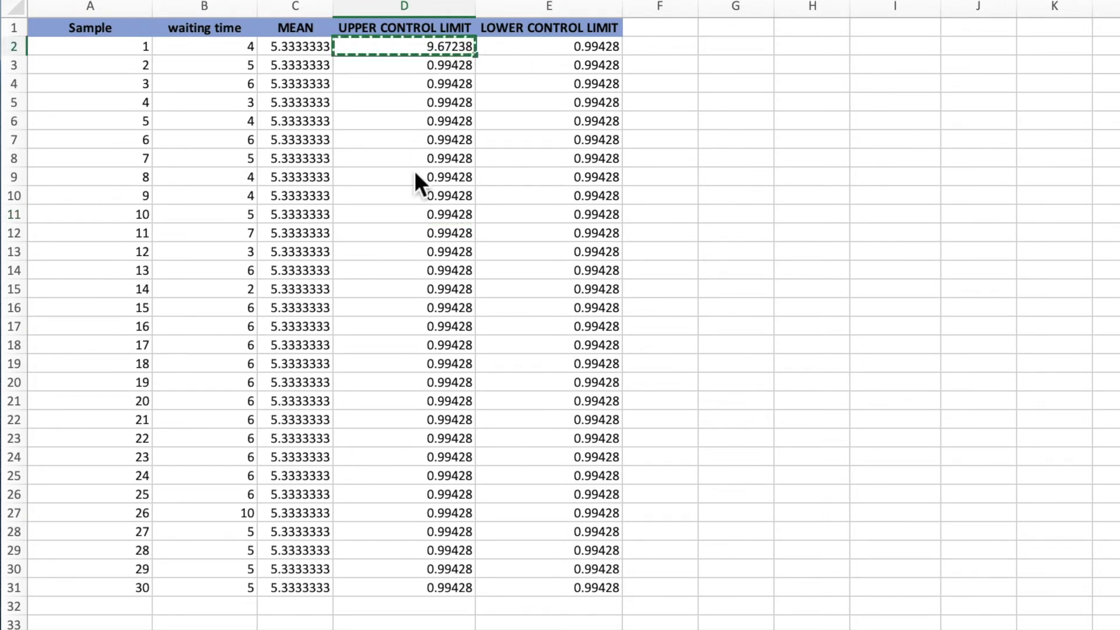
drag(435, 65, 456, 591)
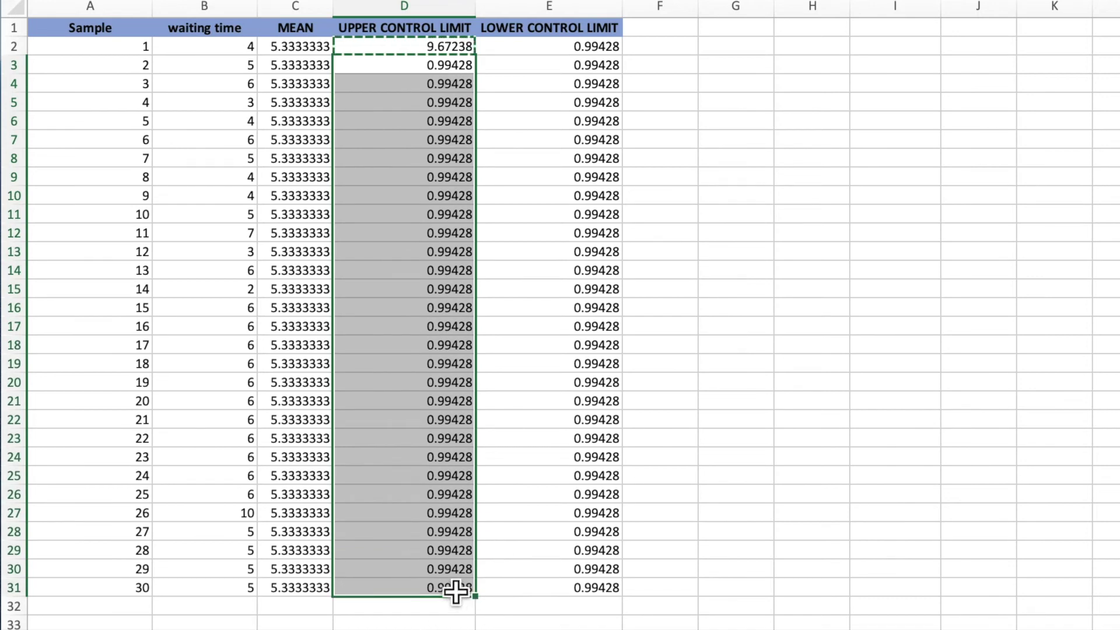
key(ctrl+v)
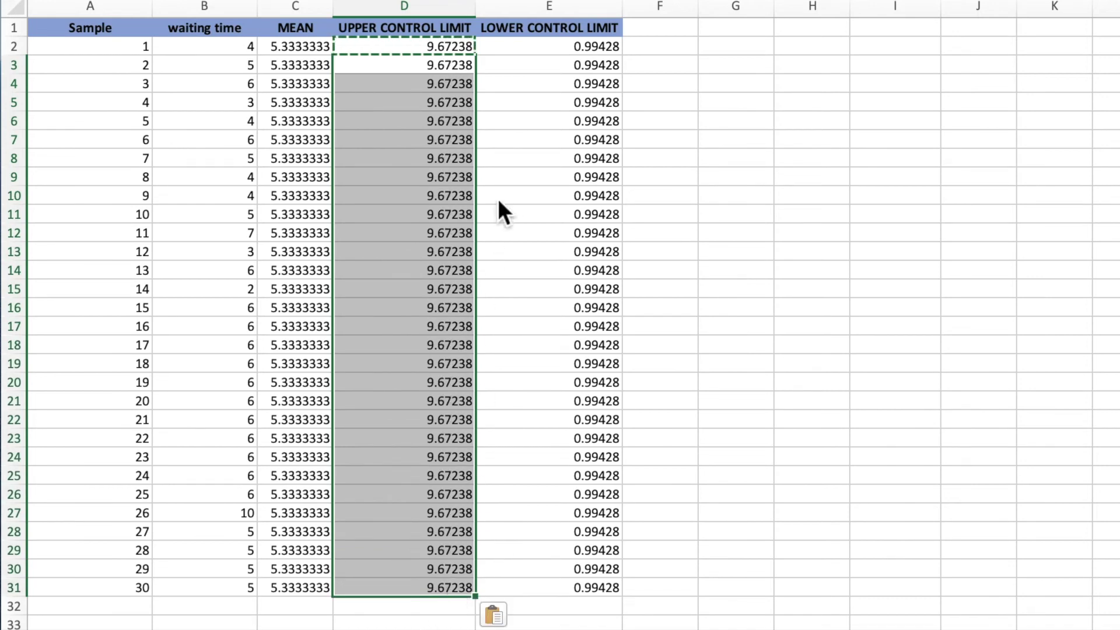
click(521, 201)
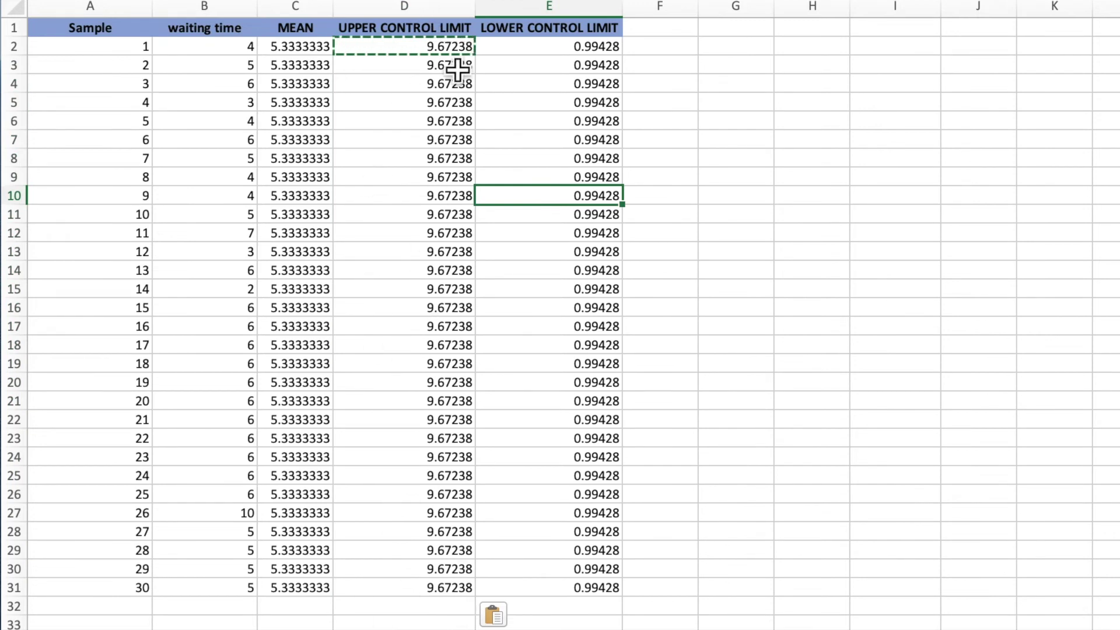
click(808, 421)
click(808, 440)
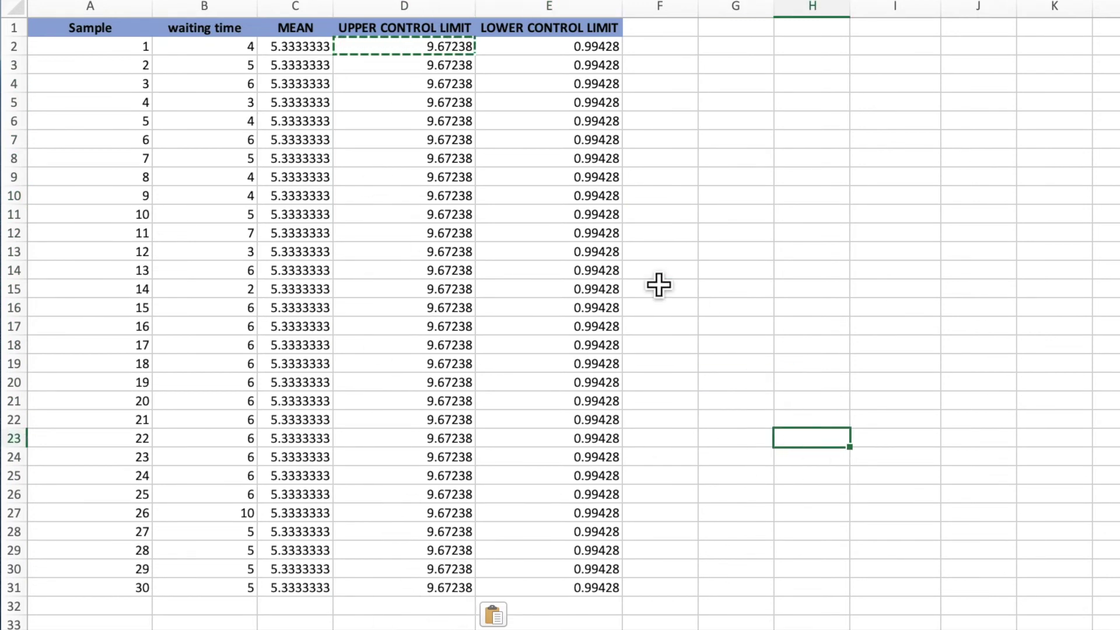
click(403, 232)
drag(242, 50, 250, 550)
drag(430, 50, 433, 461)
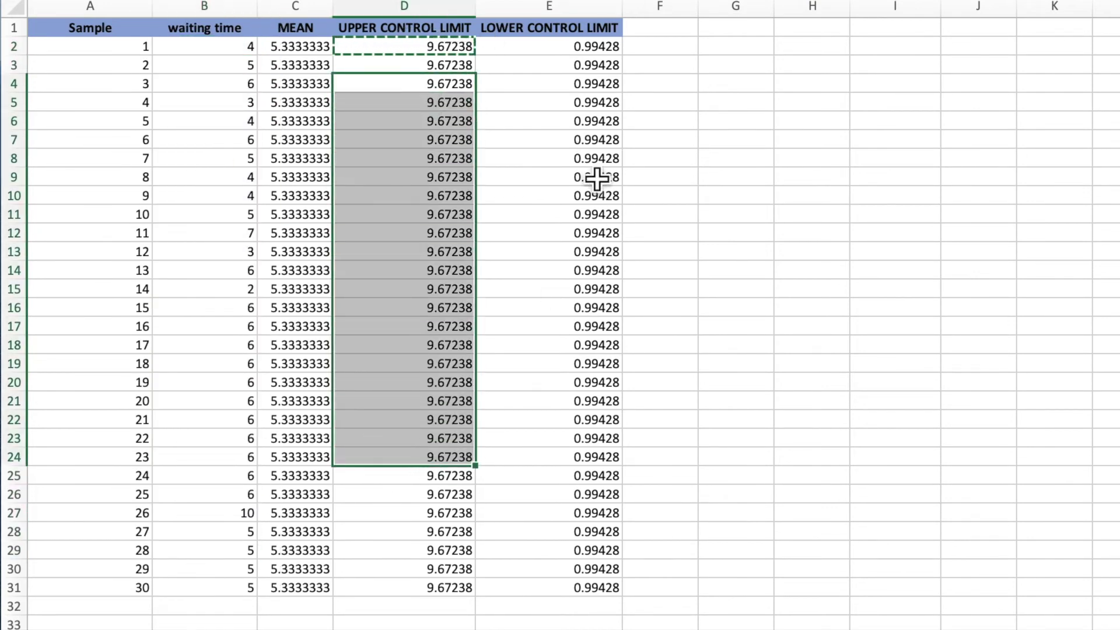
click(562, 88)
drag(562, 88, 565, 353)
drag(314, 108, 336, 384)
Insert a basic 2-D line chart from columns B to E, covering waiting time, mean and both control limits
drag(225, 12, 564, 11)
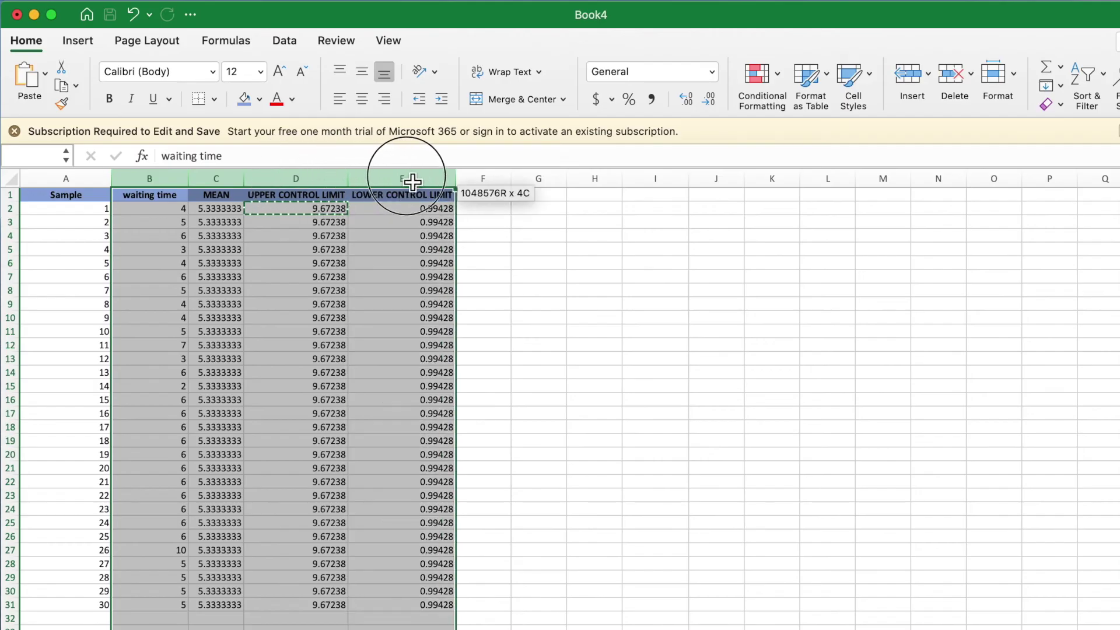
click(87, 45)
click(528, 84)
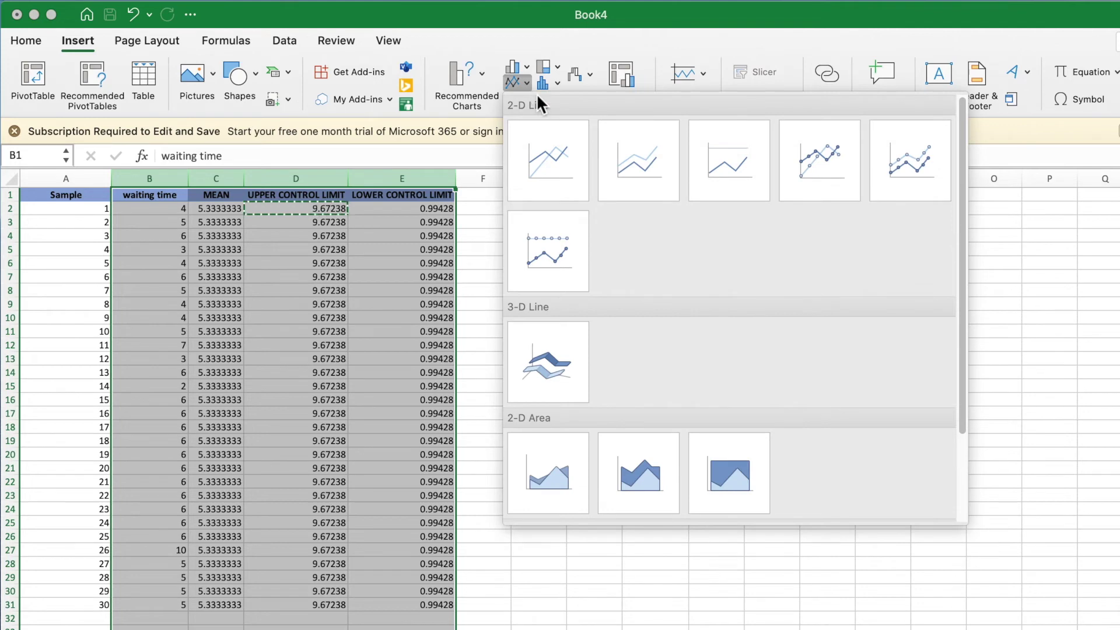
click(553, 164)
Enlarge the line chart and place it beside the data table, spanning about columns G to Q
drag(758, 418, 1046, 409)
drag(747, 324, 747, 188)
drag(747, 511, 759, 628)
drag(786, 512, 846, 458)
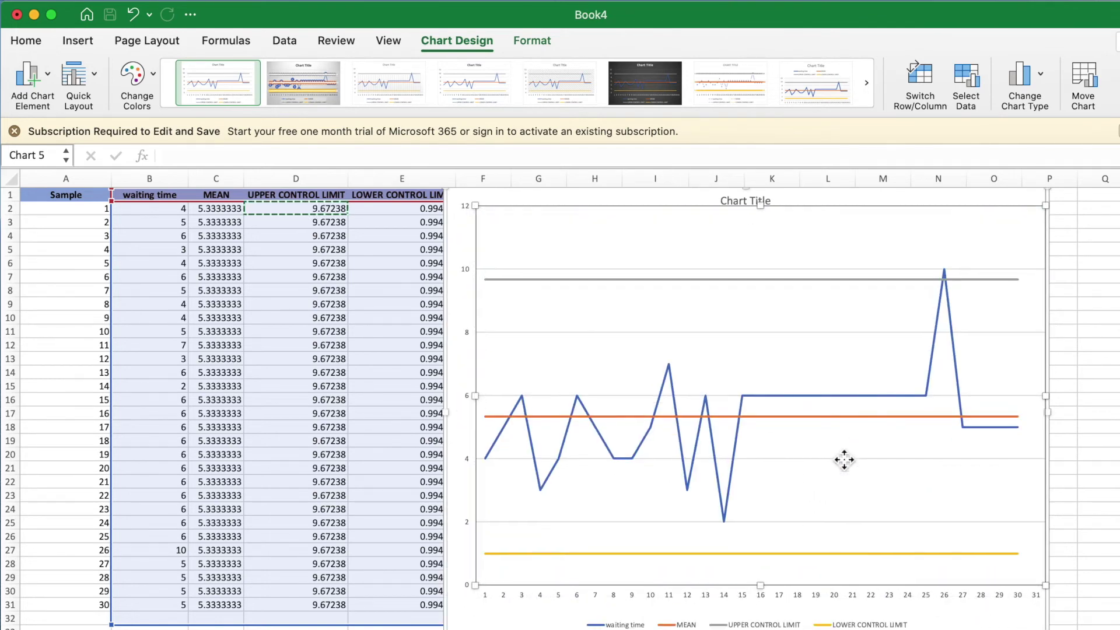
click(1105, 390)
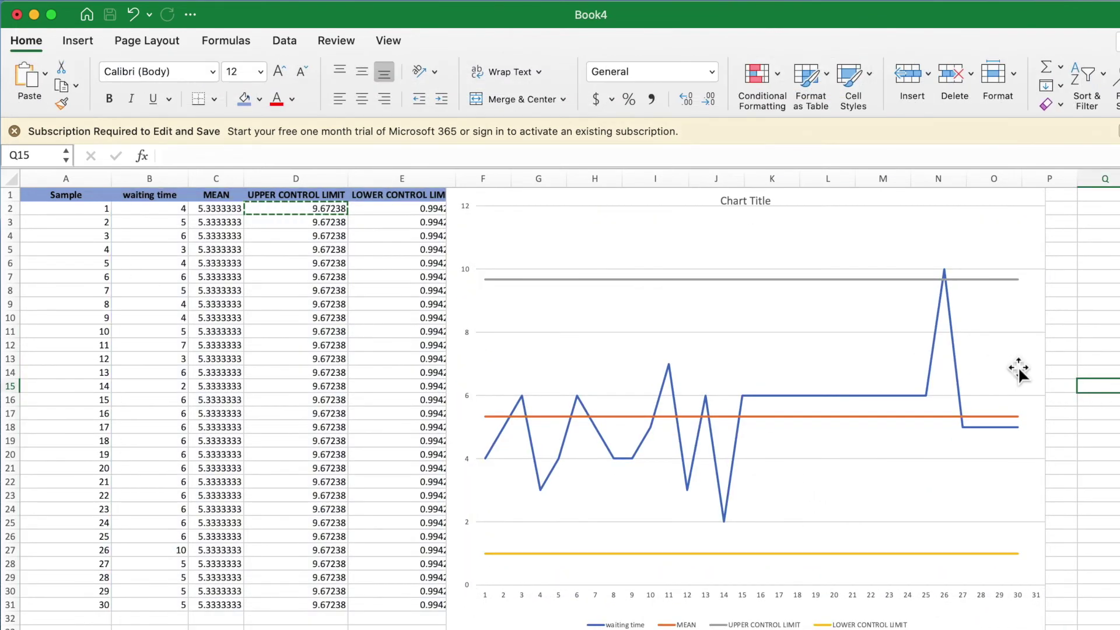
click(1034, 365)
drag(1034, 364, 1116, 375)
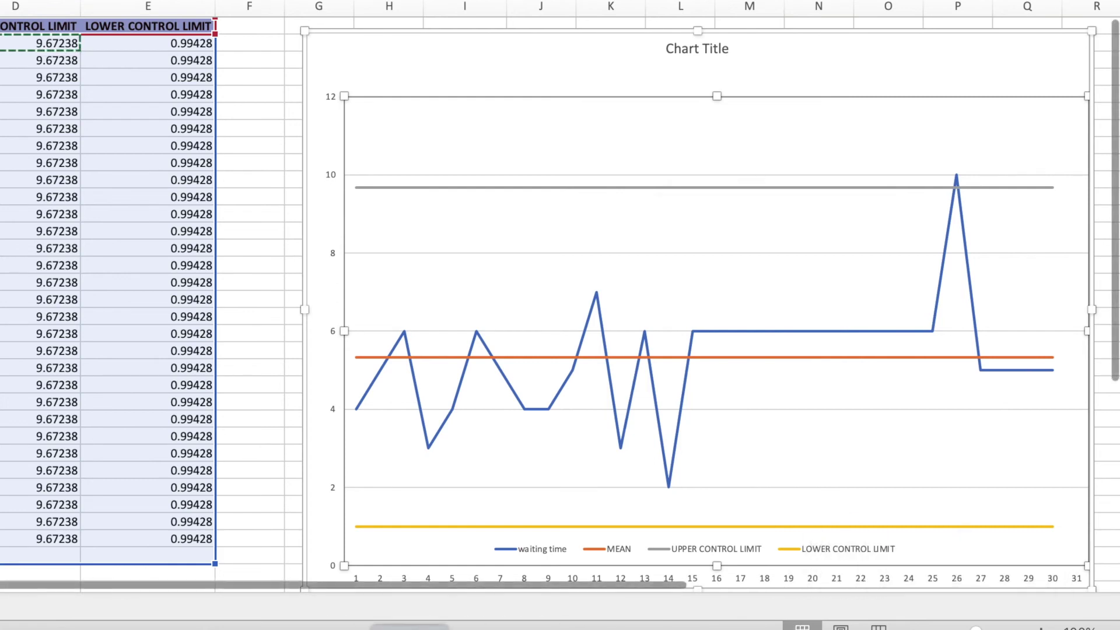
Add a data label to only the last point, sample 30, of the MEAN line
click(1048, 356)
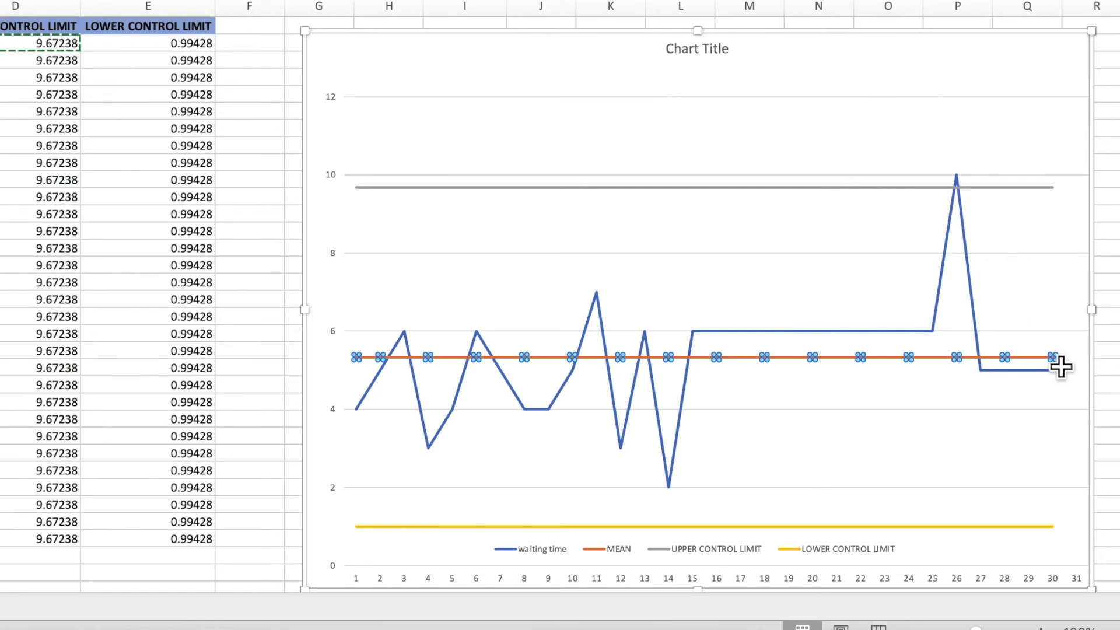
click(1054, 358)
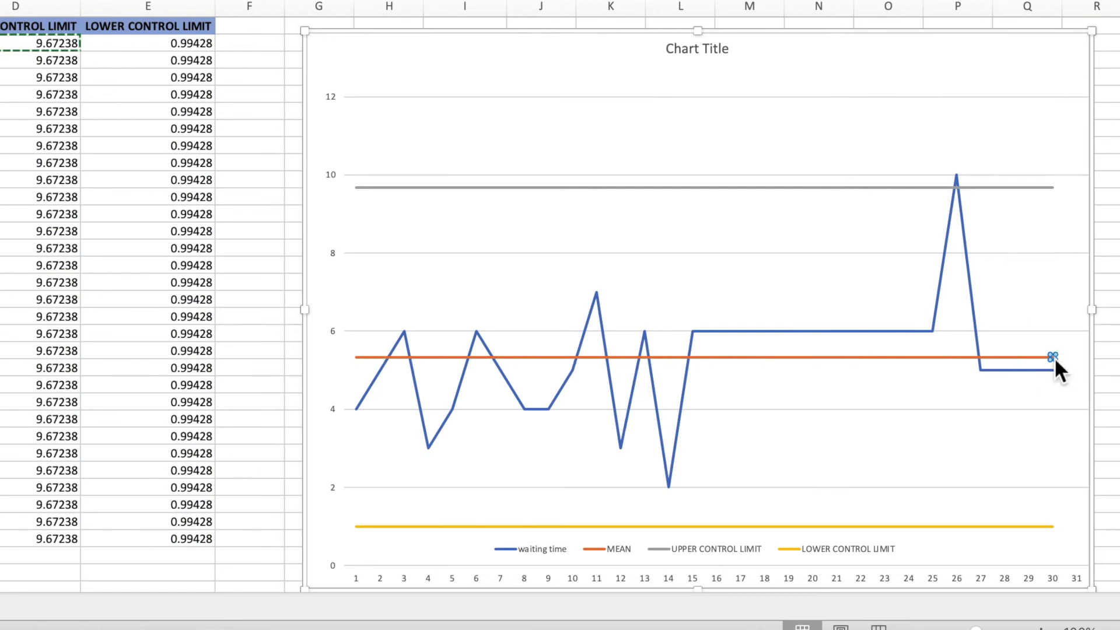
right_click(1055, 358)
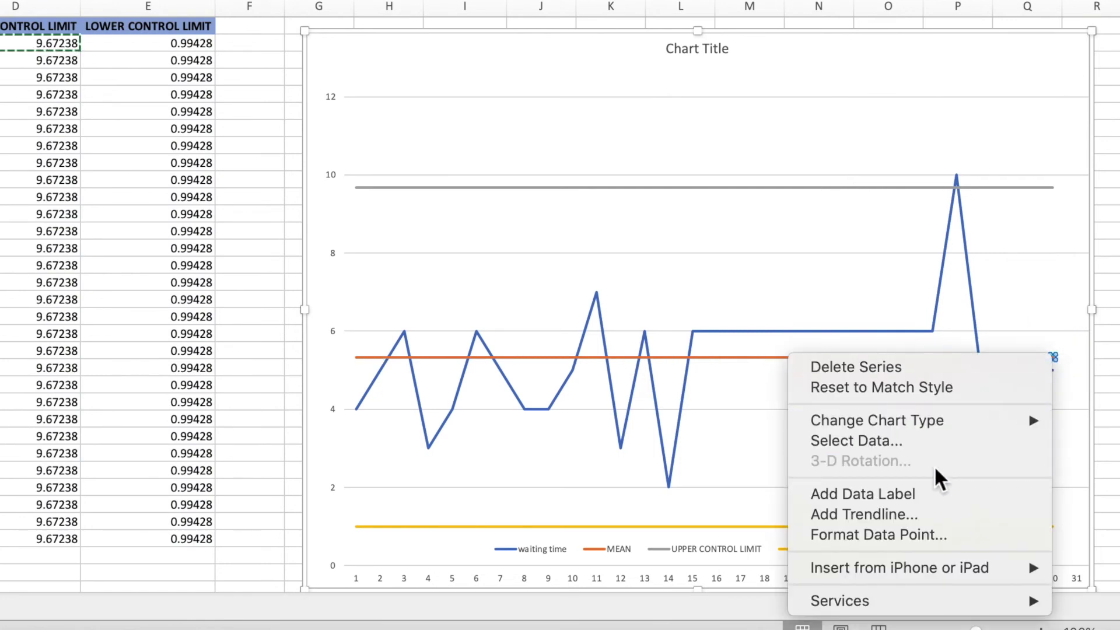
click(921, 495)
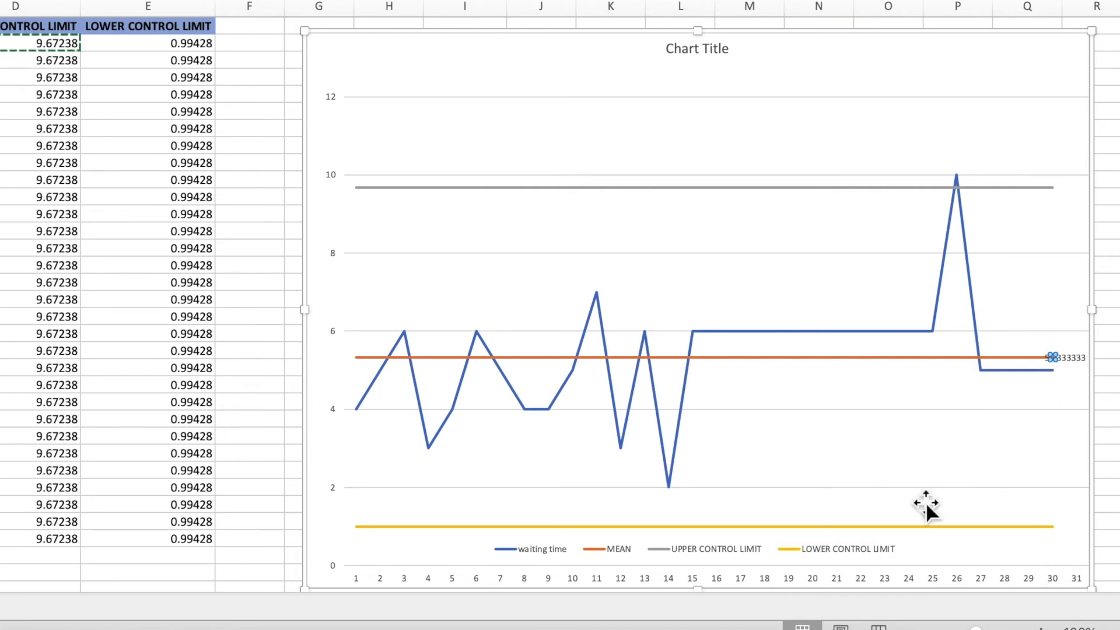
Replace the text of the MEAN line's data label with "CL"
click(1084, 360)
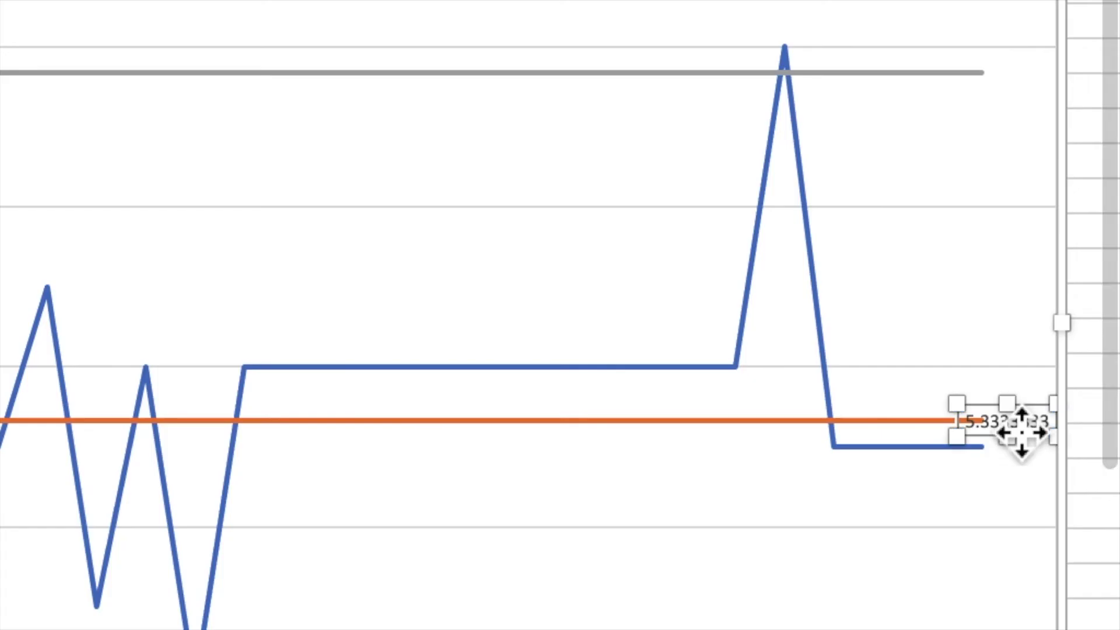
double_click(1082, 425)
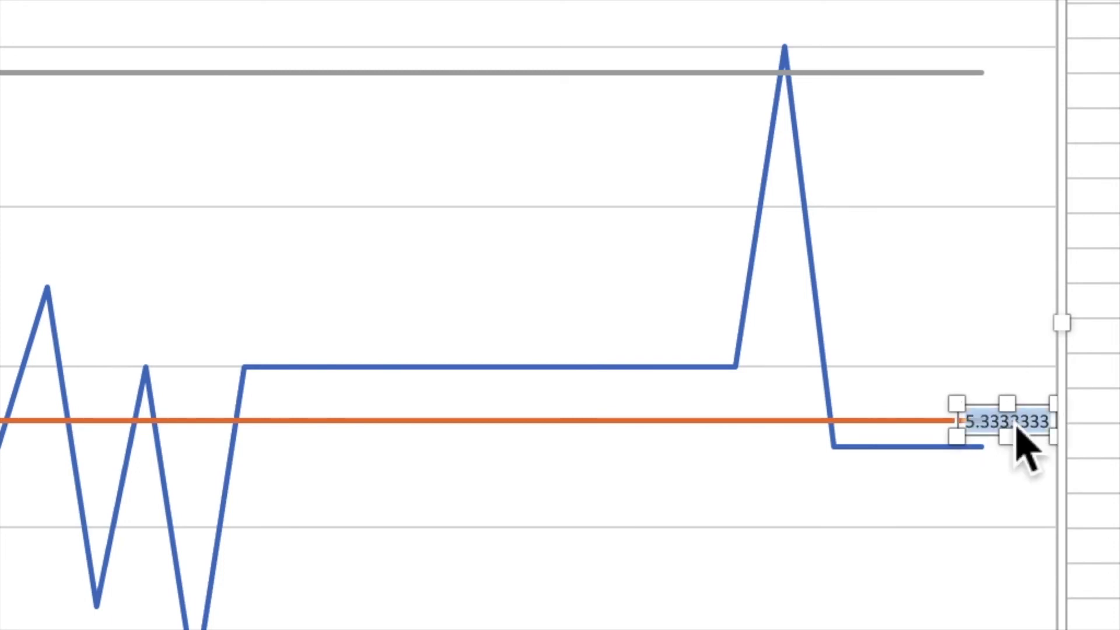
text(Cl)
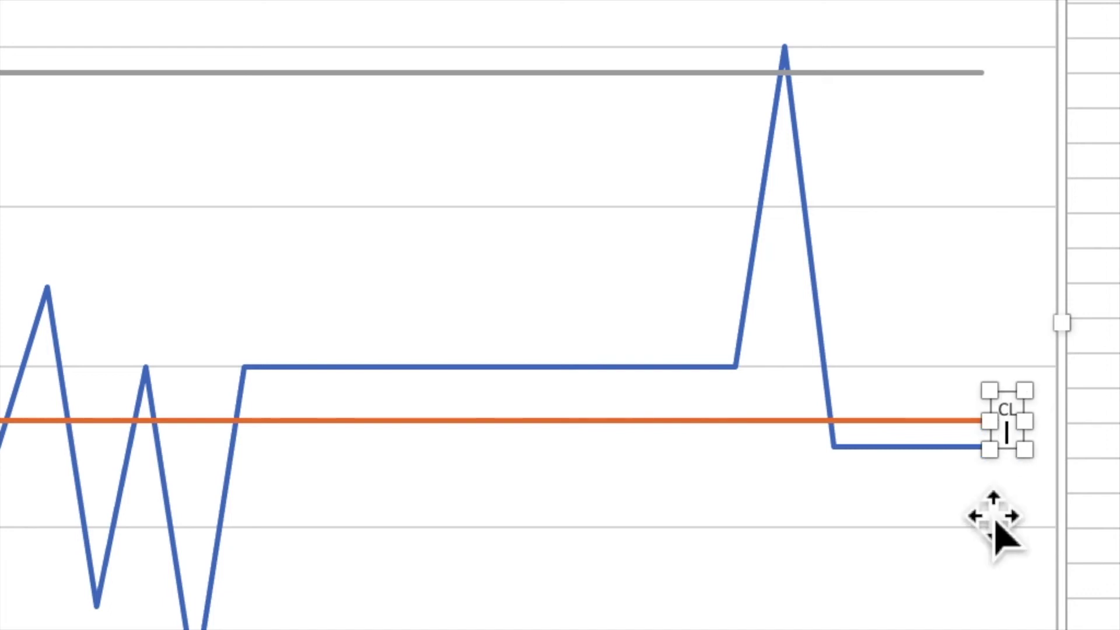
click(992, 544)
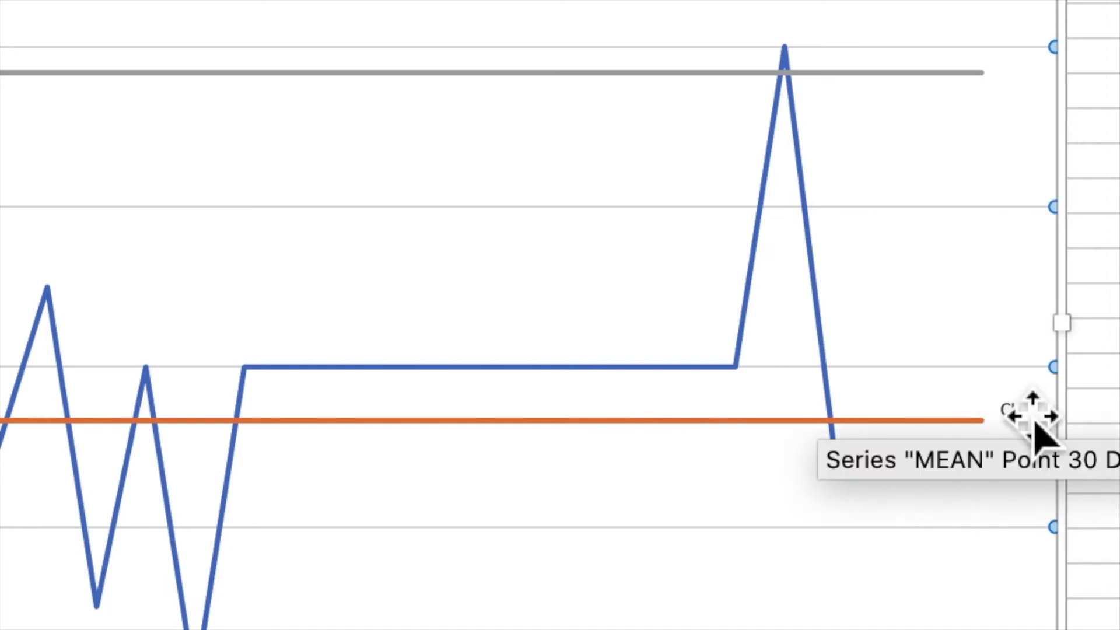
Add a data label to only the last point, sample 30, of the UPPER CONTROL LIMIT line
click(982, 74)
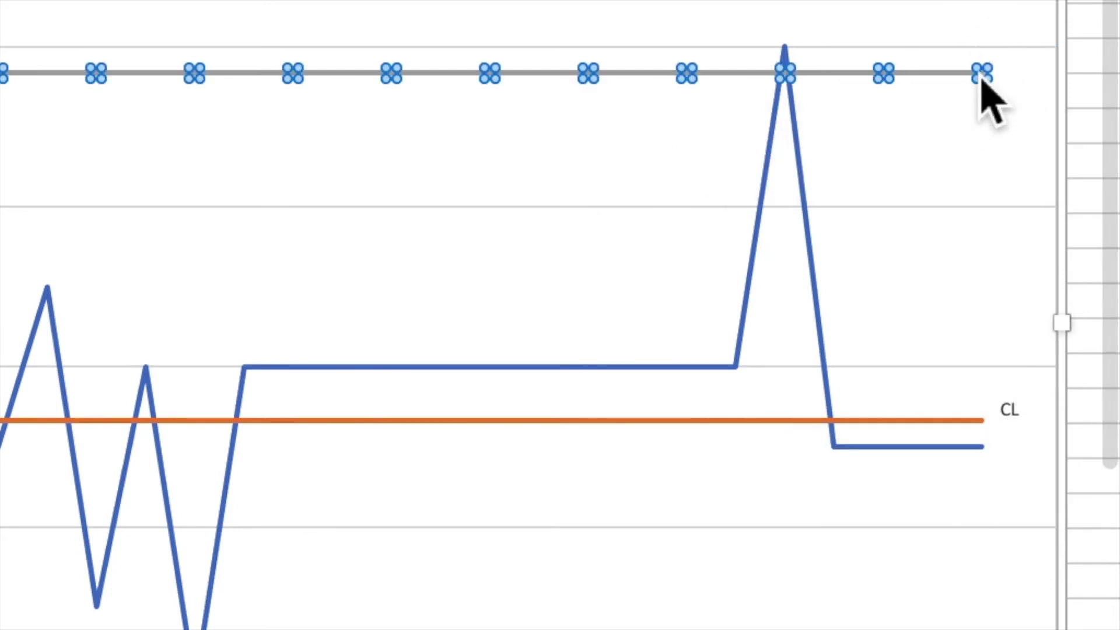
mouse_move(953, 105)
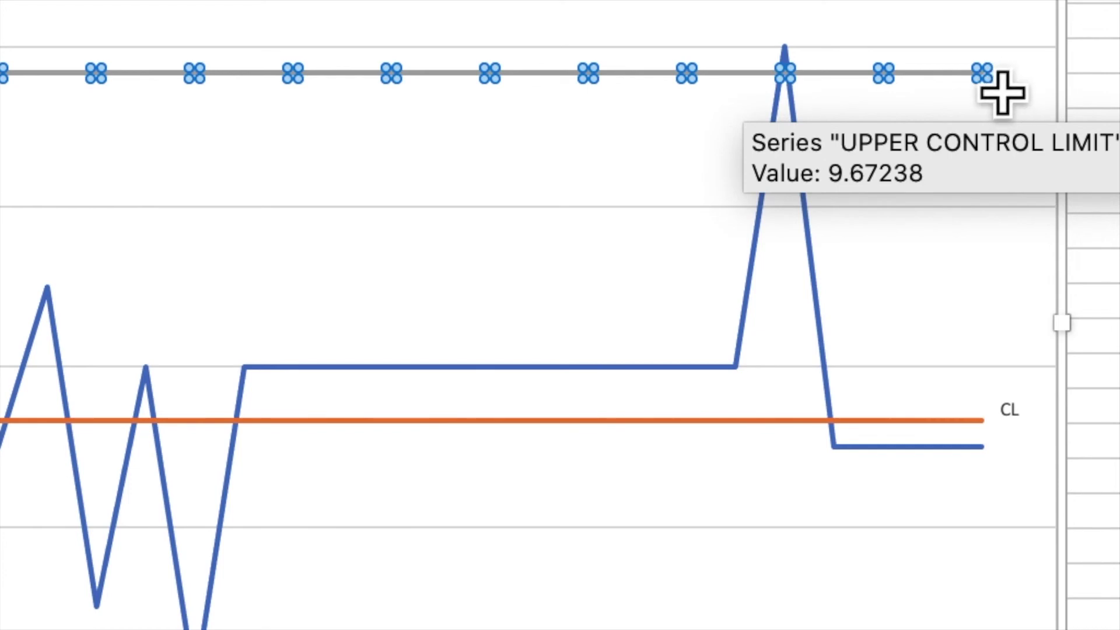
click(986, 79)
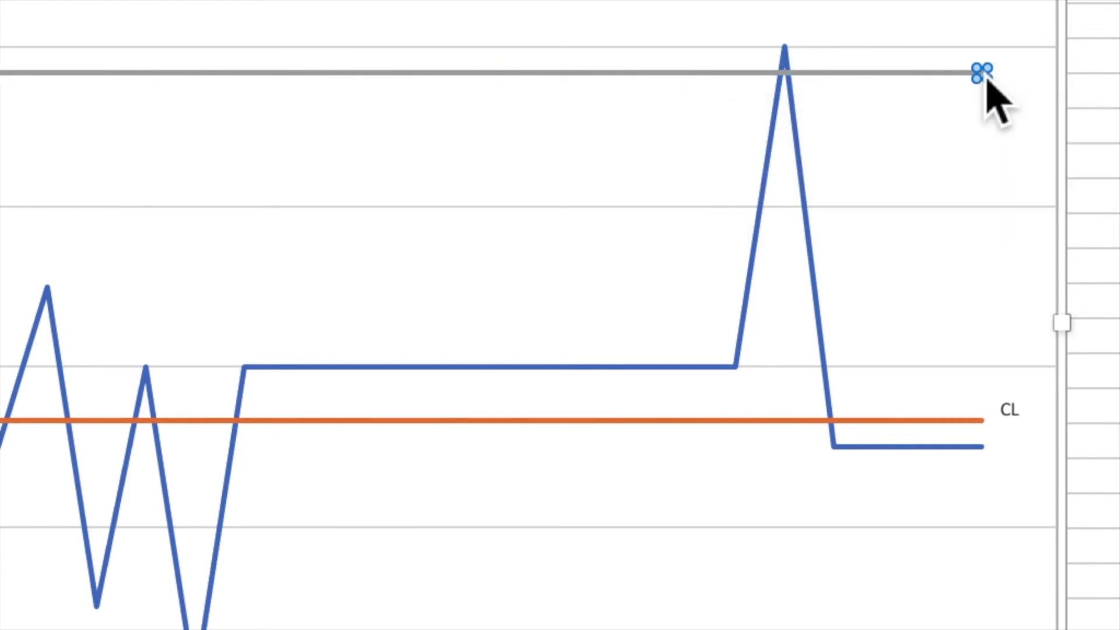
right_click(986, 79)
click(687, 352)
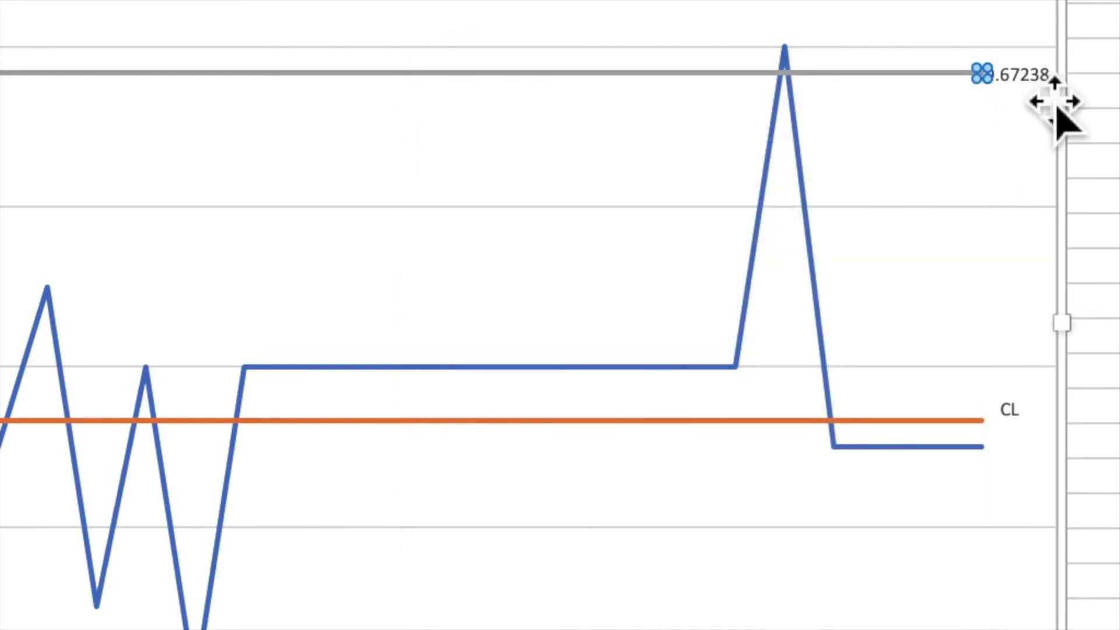
Replace the text of the UPPER CONTROL LIMIT line's data label with "UCL"
click(1048, 88)
click(1045, 93)
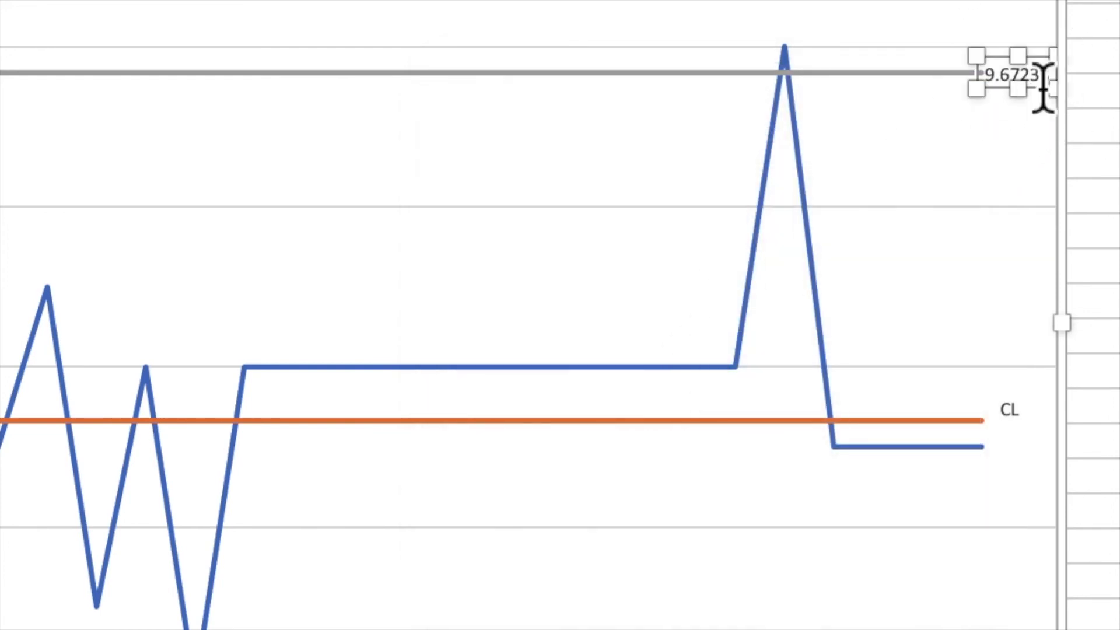
double_click(1042, 87)
text(UCL)
key(Return)
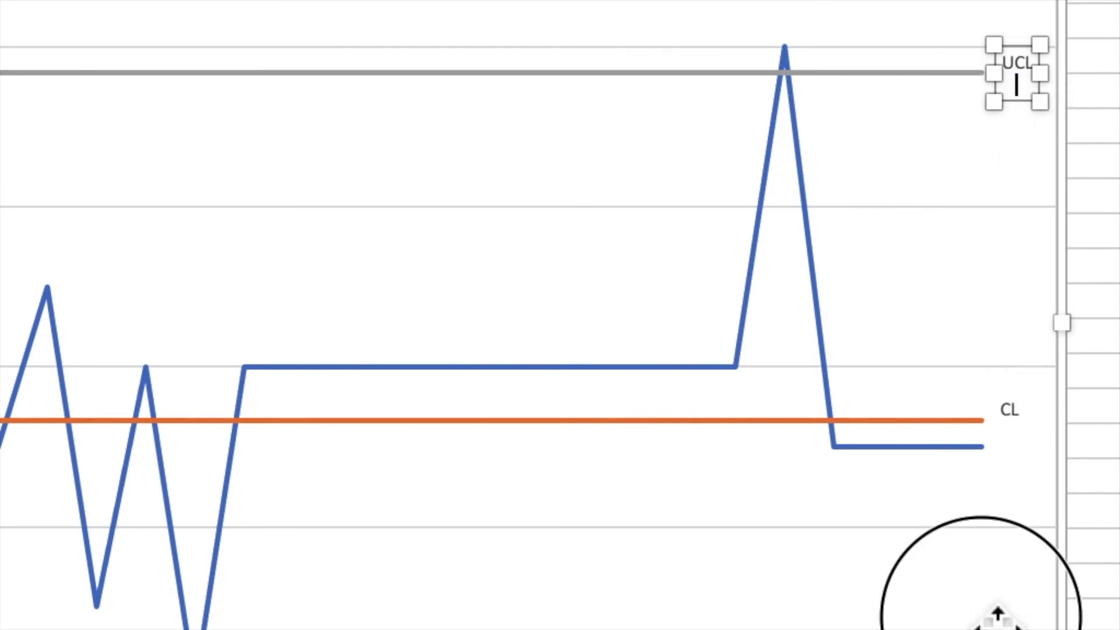
Add a data label to only the last point, sample 30, of the LOWER CONTROL LIMIT line
click(982, 422)
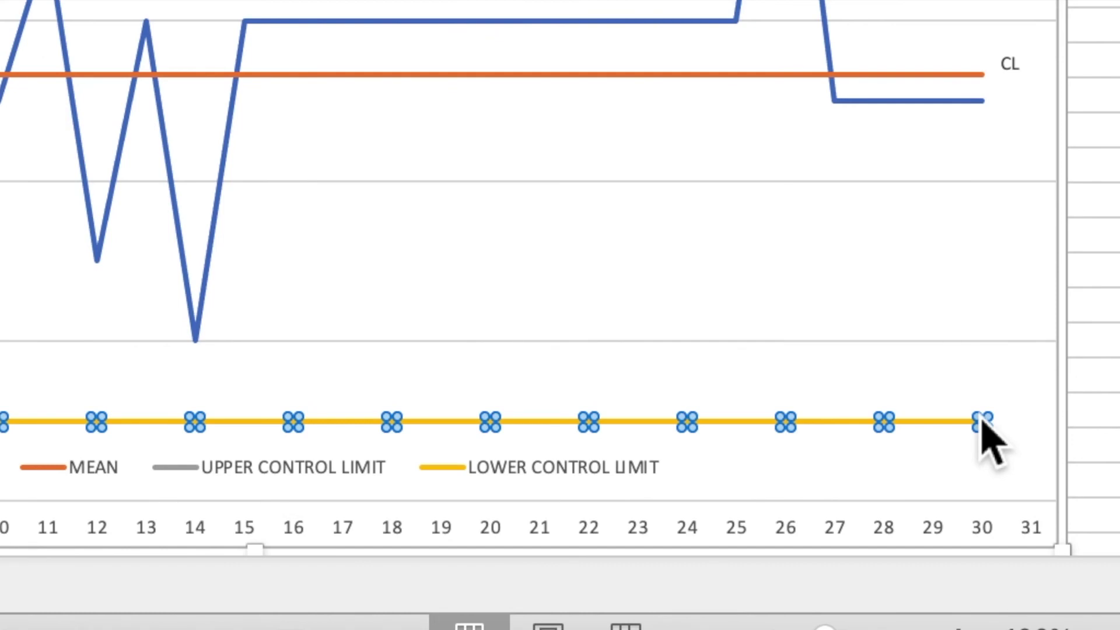
right_click(982, 420)
click(994, 435)
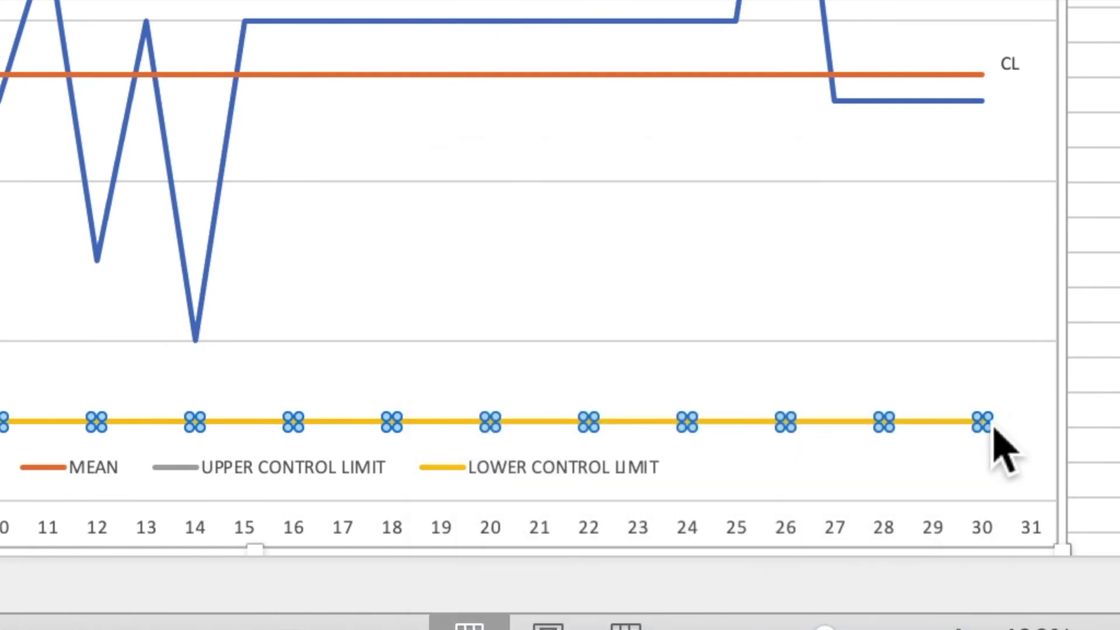
click(994, 428)
right_click(994, 428)
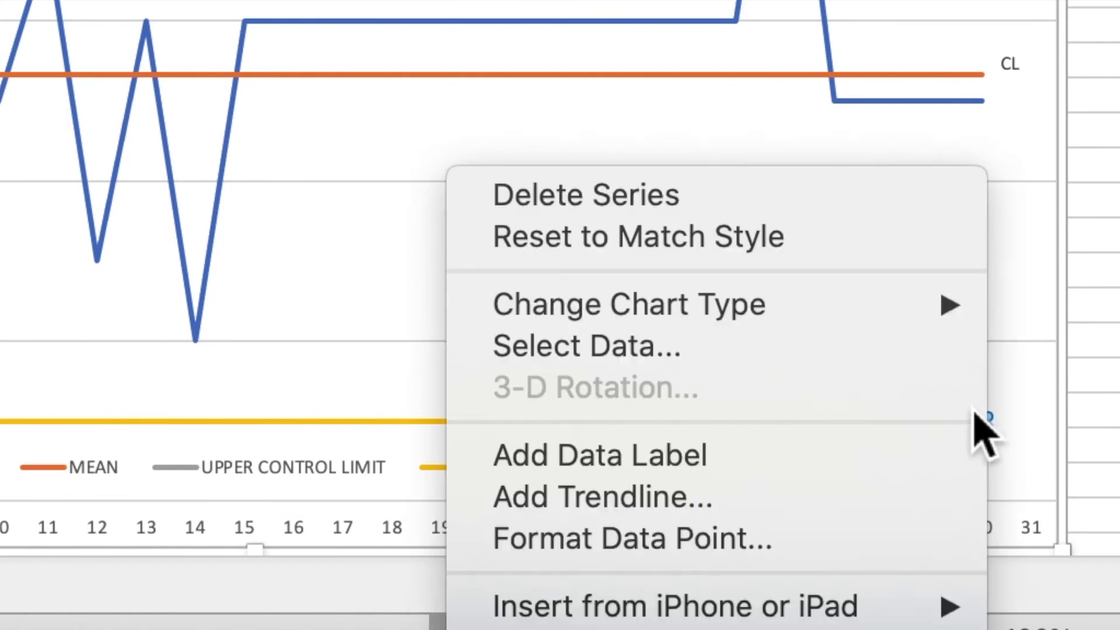
click(608, 454)
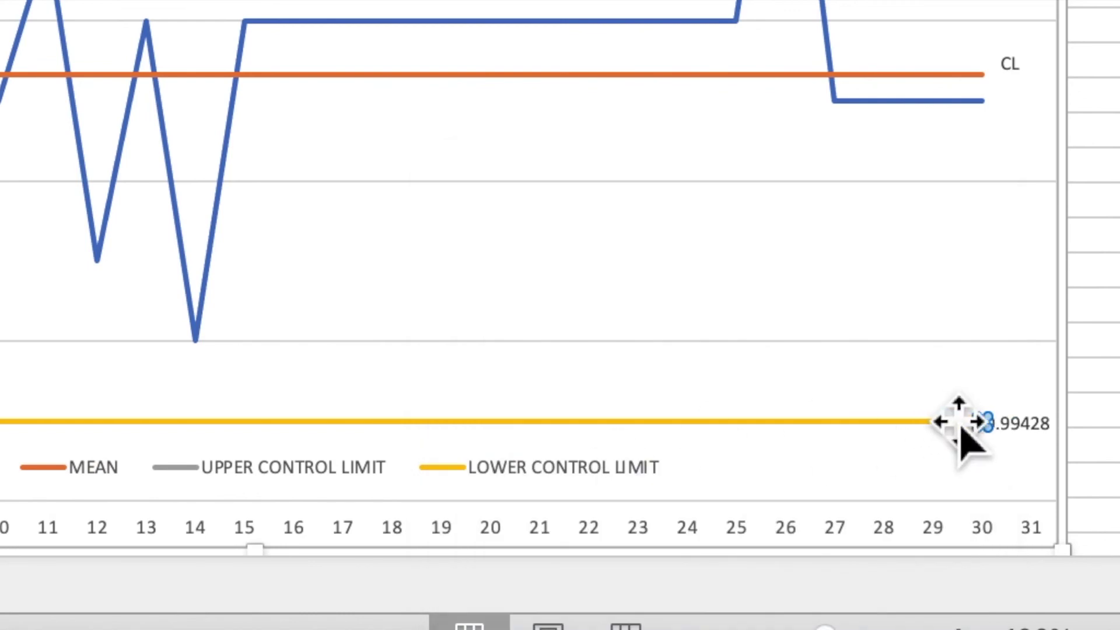
Replace the text of the LOWER CONTROL LIMIT line's data label with "LCL"
click(1038, 444)
click(1034, 439)
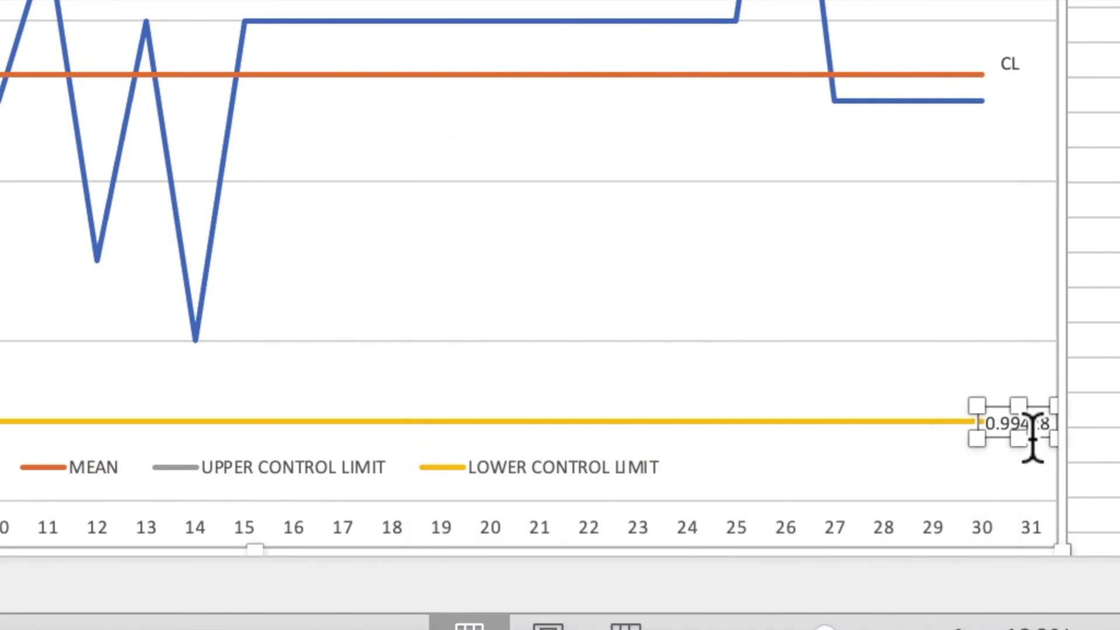
double_click(1033, 439)
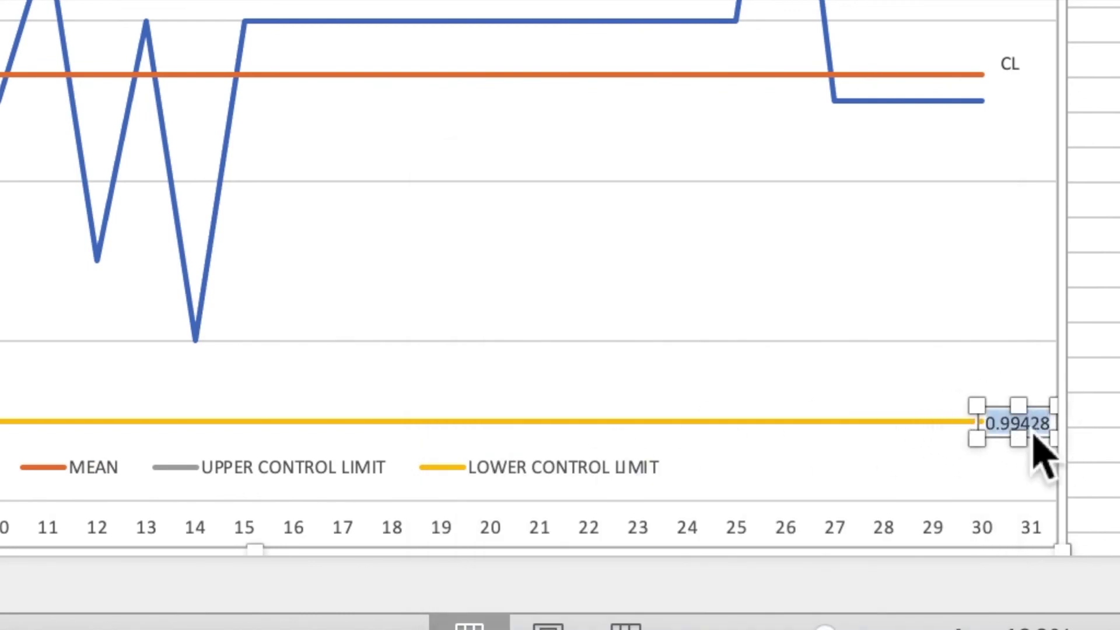
text(LCL)
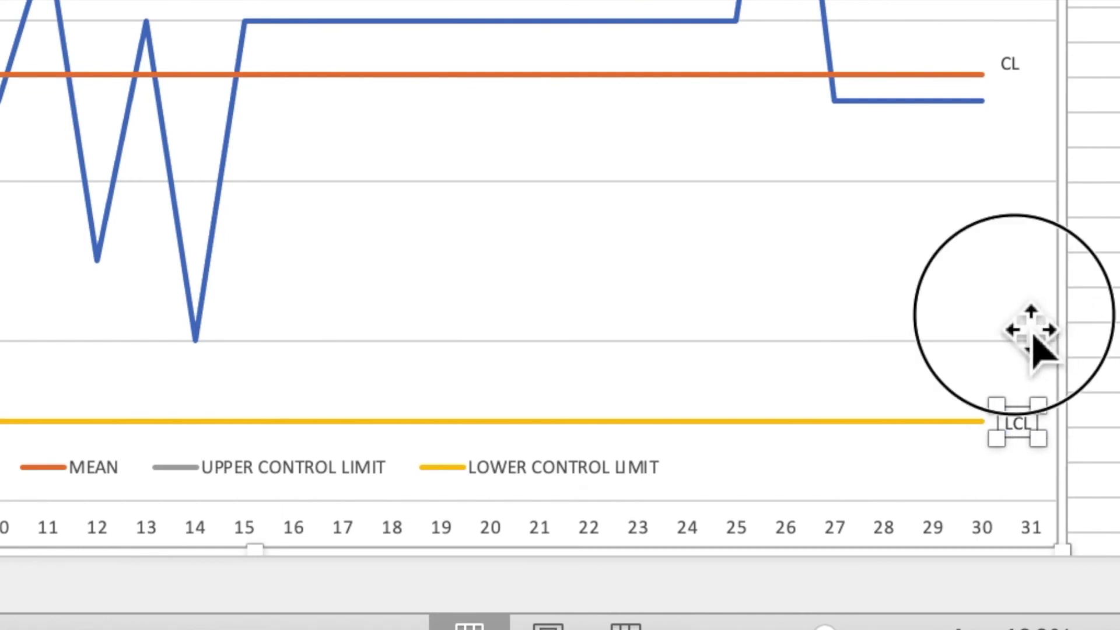
click(1026, 326)
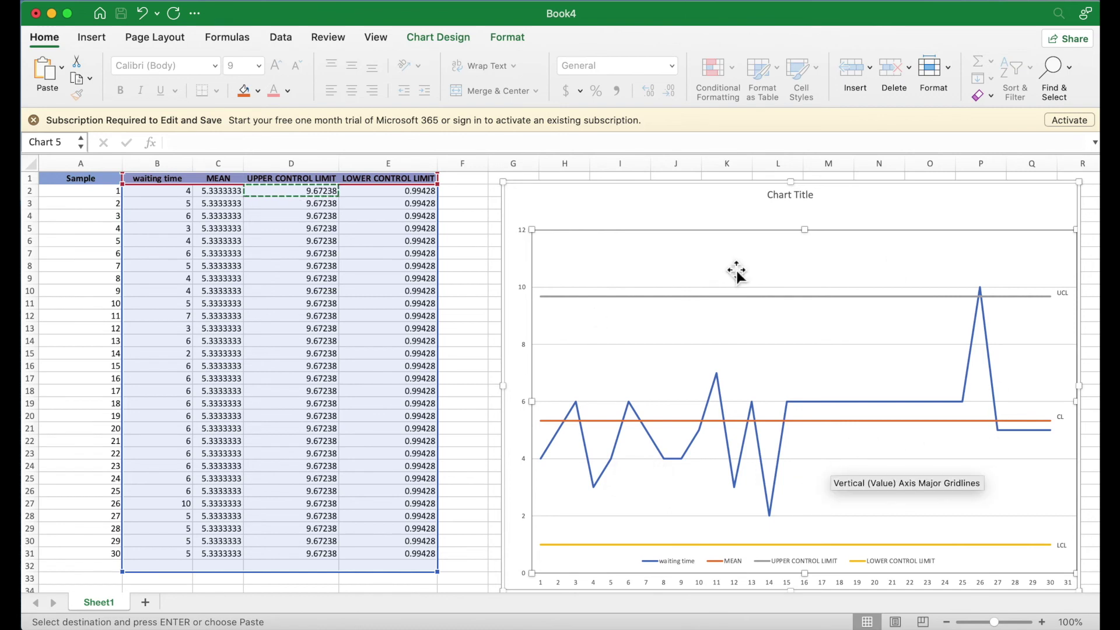
Examine the waiting-time data against both control limit lines, comparing the chart's point for sample 26 with its value in cell B27
click(150, 217)
drag(150, 187, 165, 547)
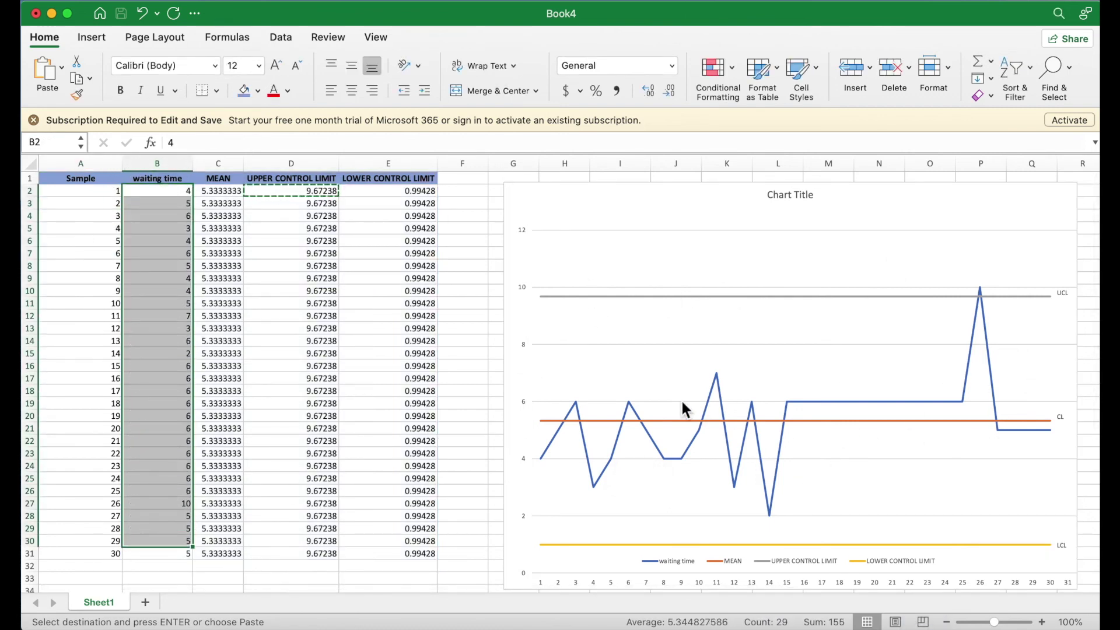
click(657, 297)
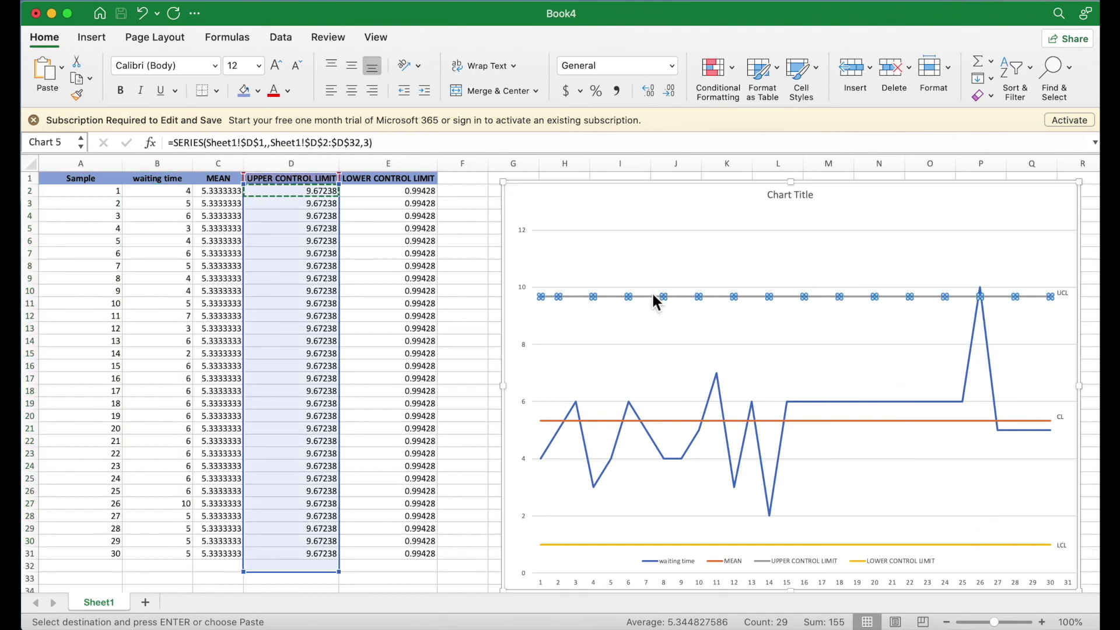
click(693, 545)
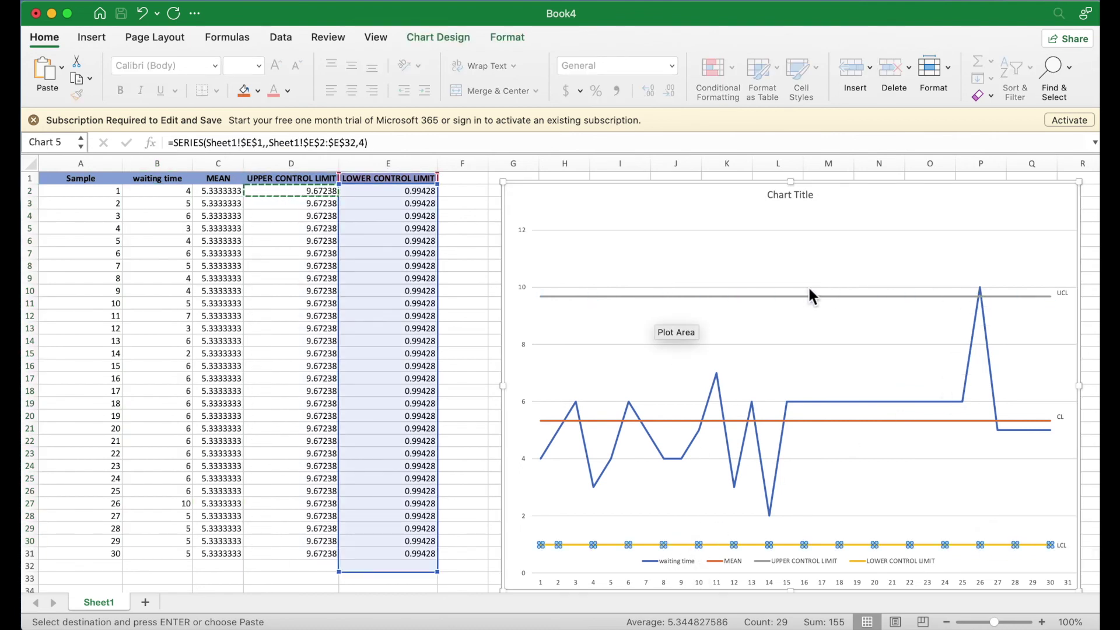
click(982, 295)
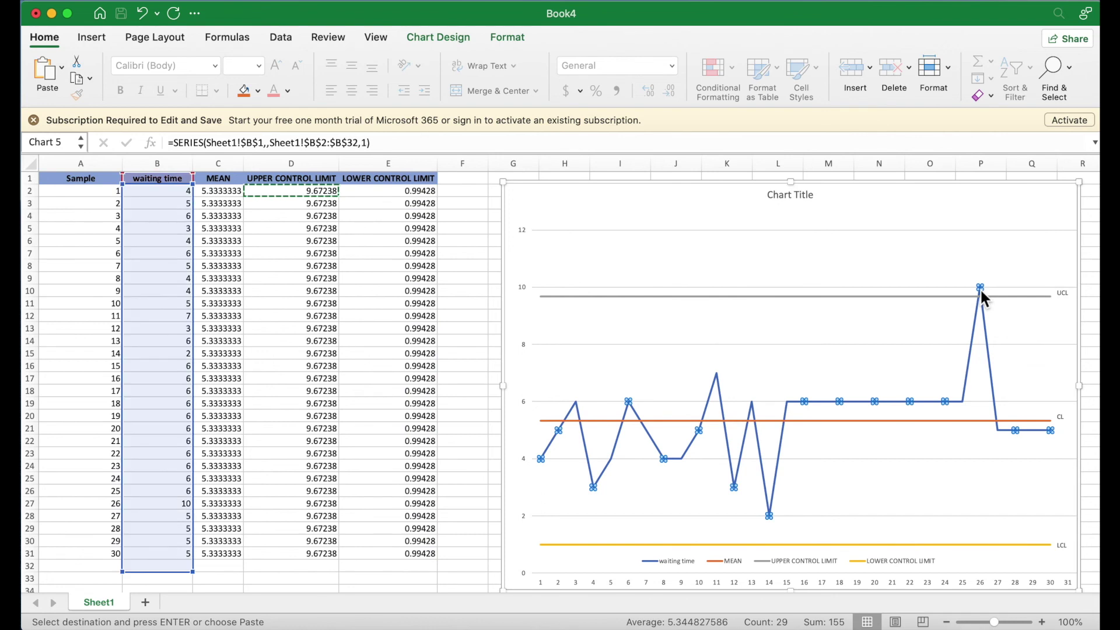
click(981, 290)
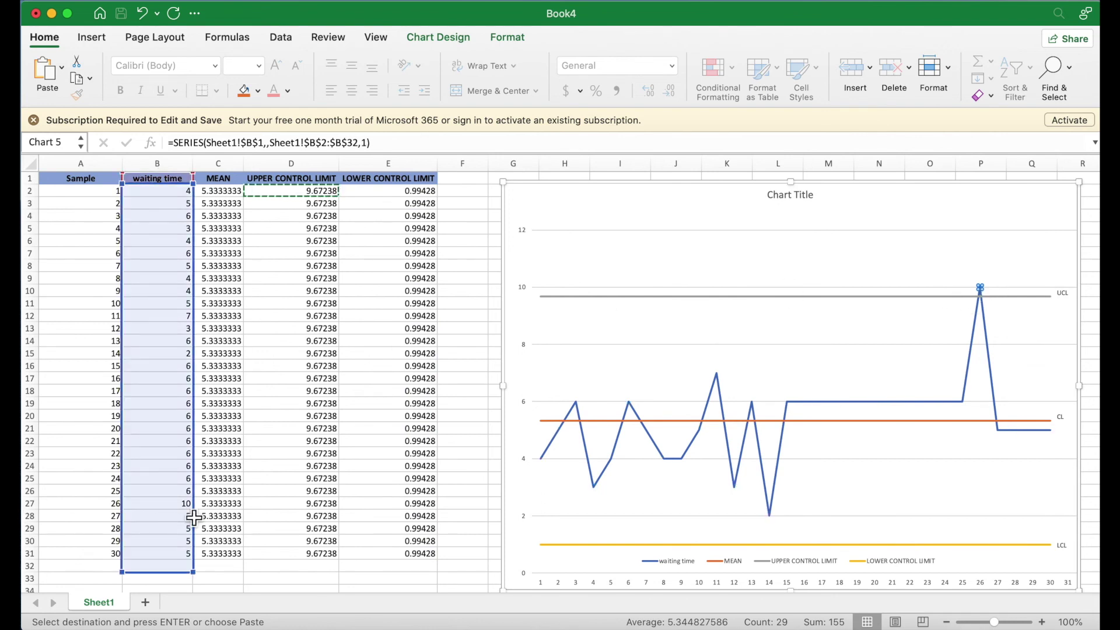
click(175, 503)
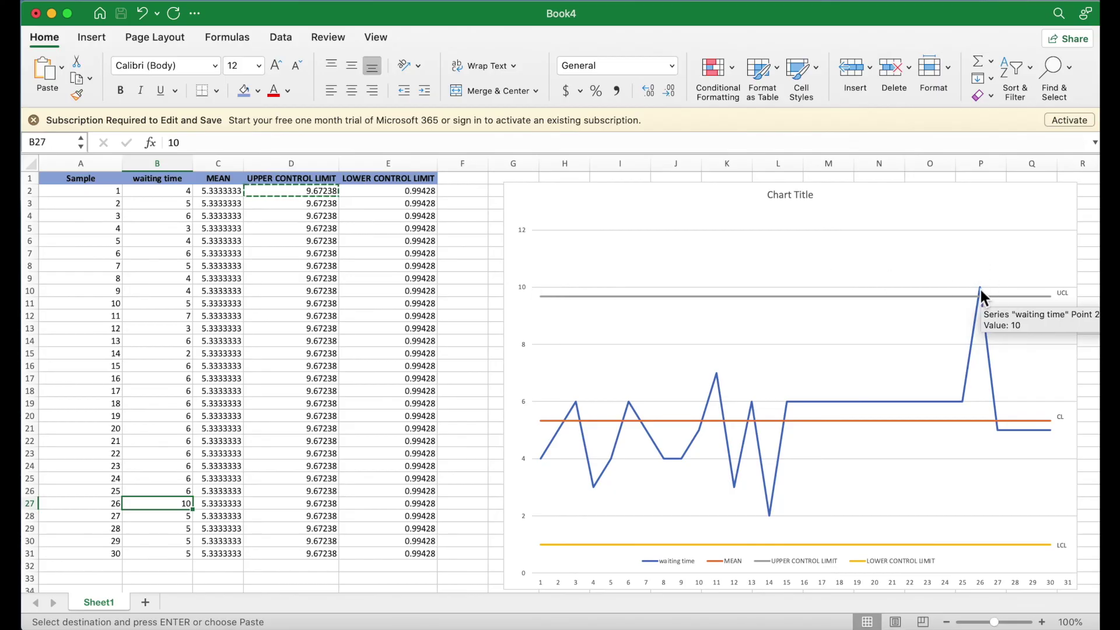
click(980, 289)
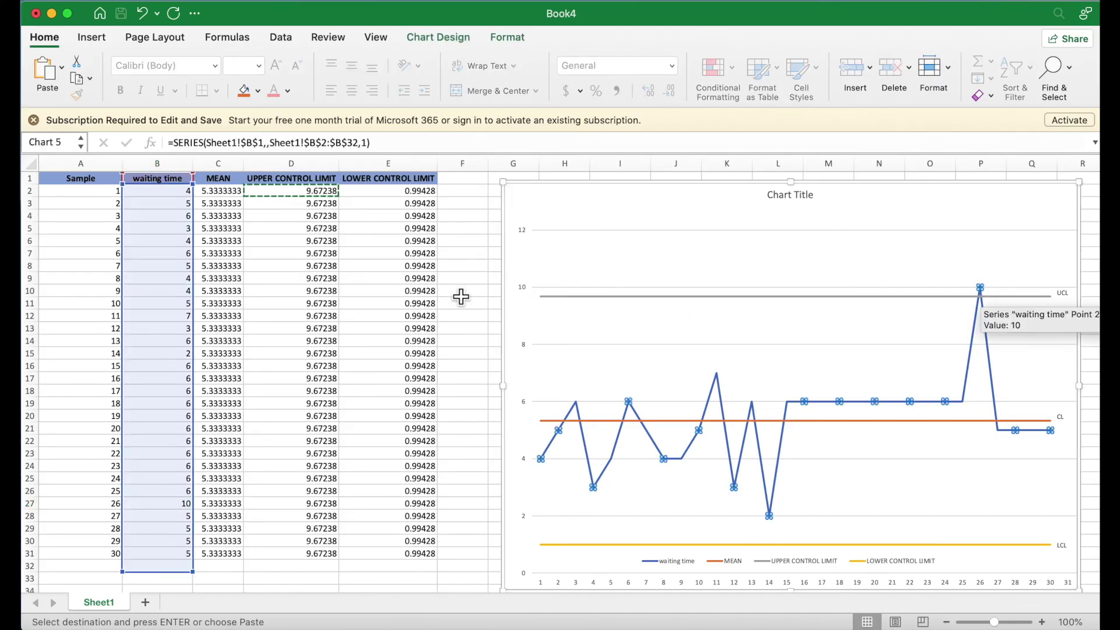
click(187, 507)
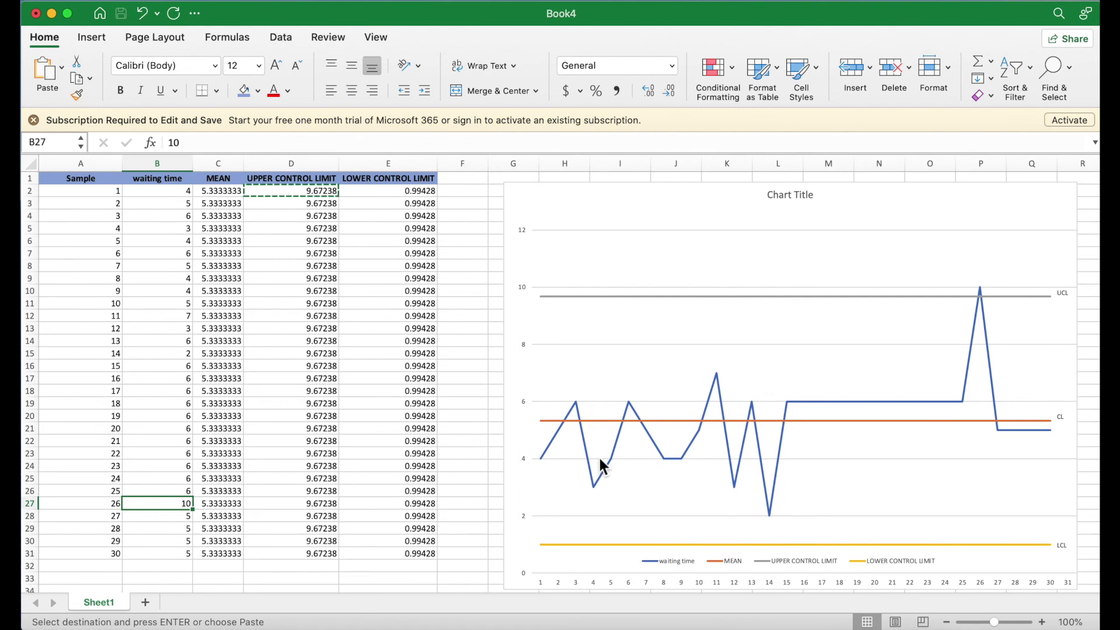
click(983, 293)
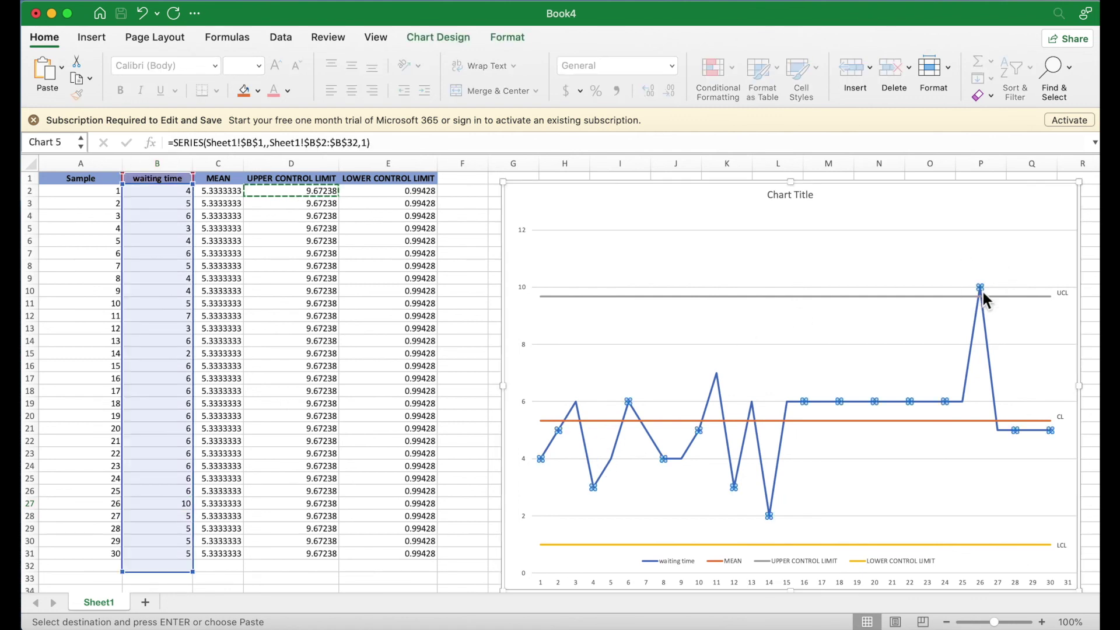